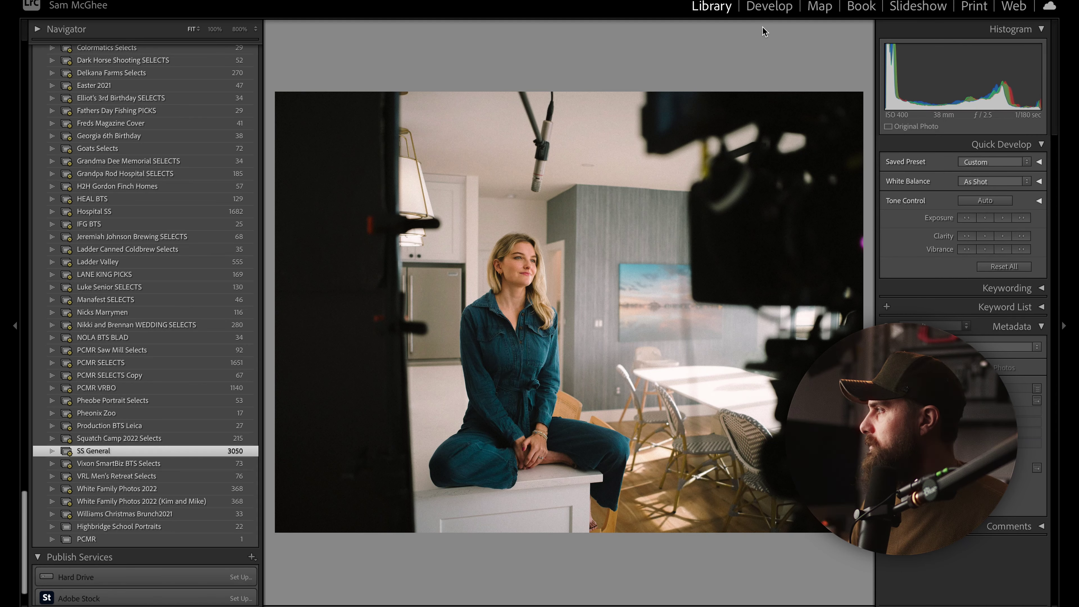
# - Open the photo of the seated woman for developing, crop it to 4 x 5 / 8 x 10 and straighten it along the wall's vertical corner
pyautogui.click(769, 13)
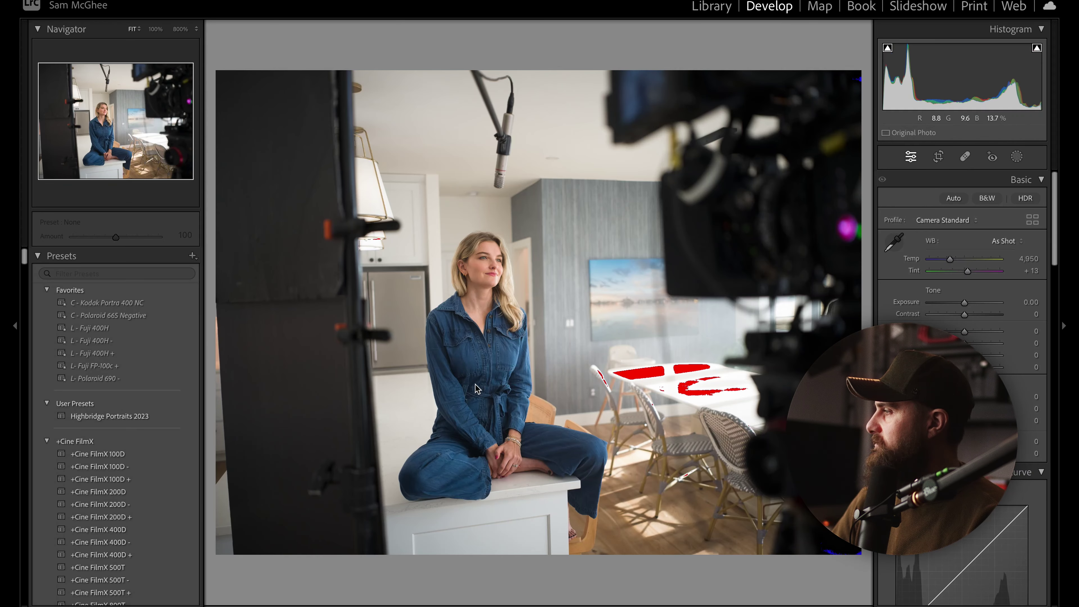
pyautogui.click(941, 156)
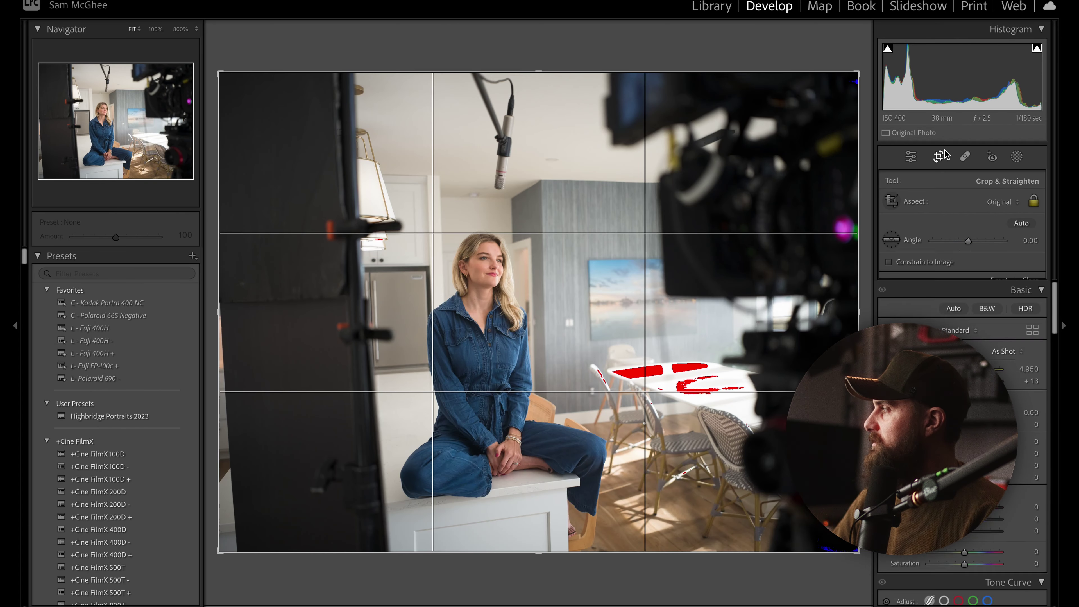
pyautogui.click(996, 206)
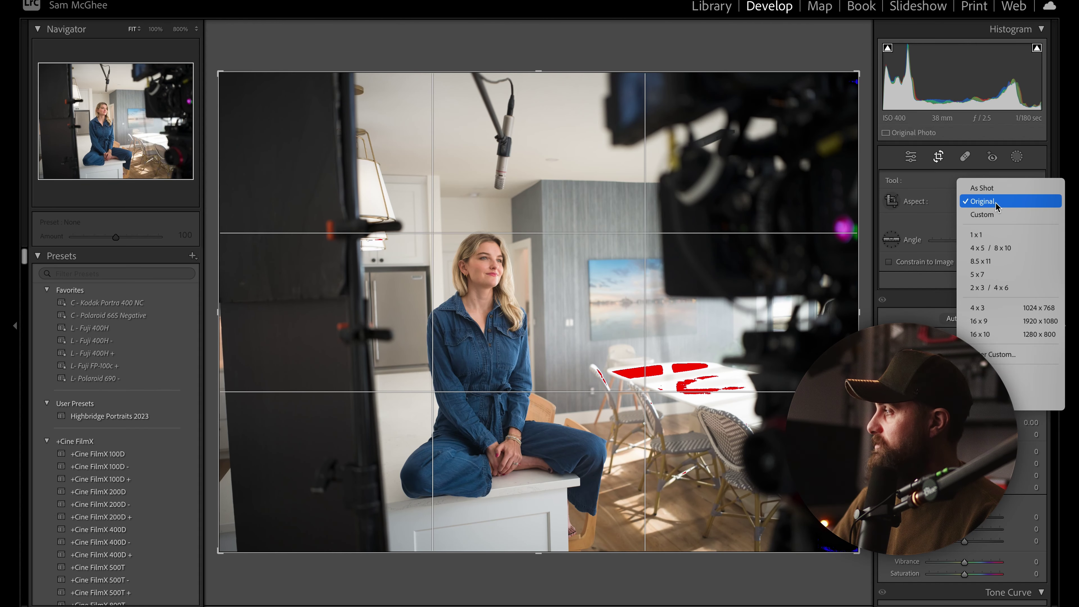
pyautogui.click(990, 244)
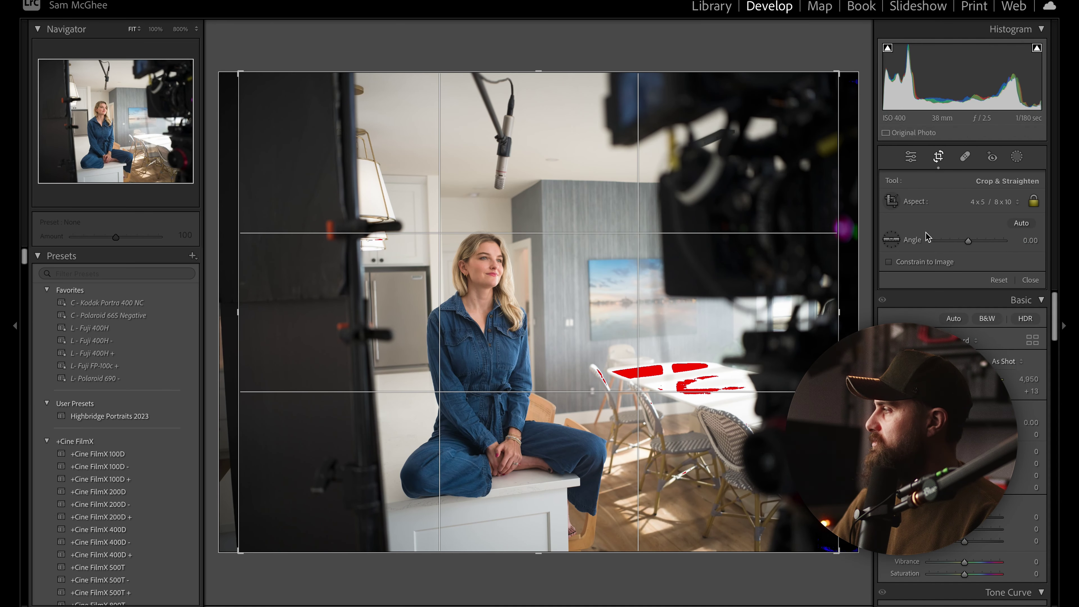
pyautogui.click(896, 241)
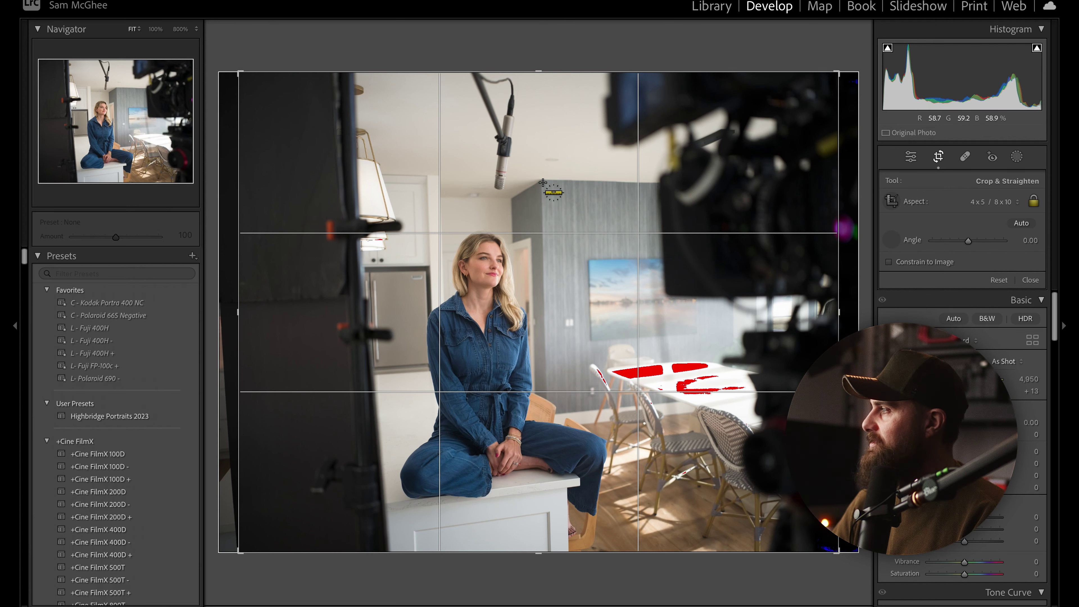
pyautogui.moveTo(542, 182); pyautogui.dragTo(545, 381)
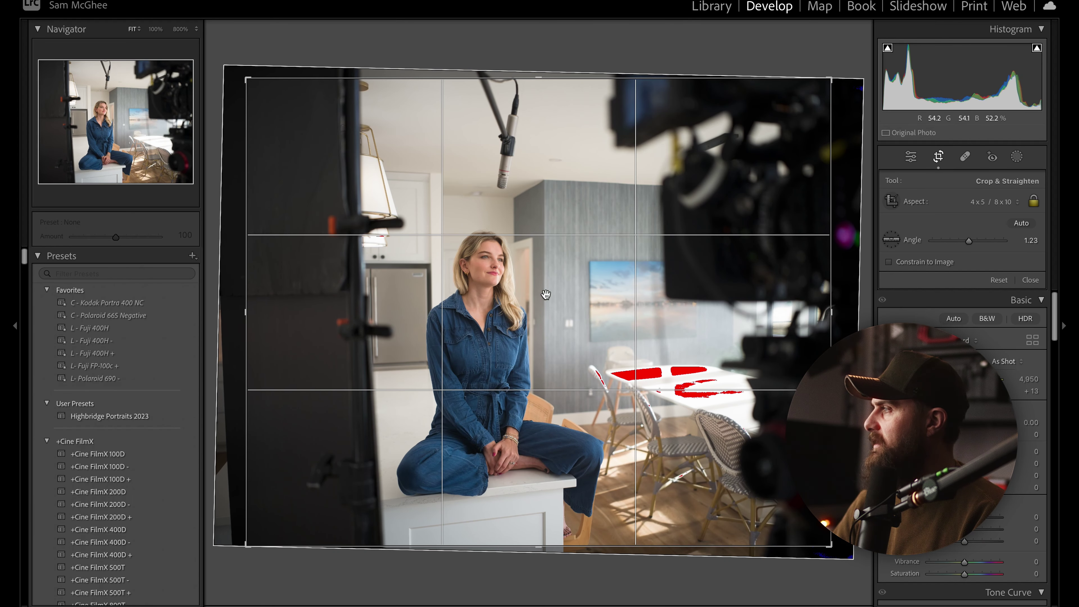
pyautogui.press('Return')
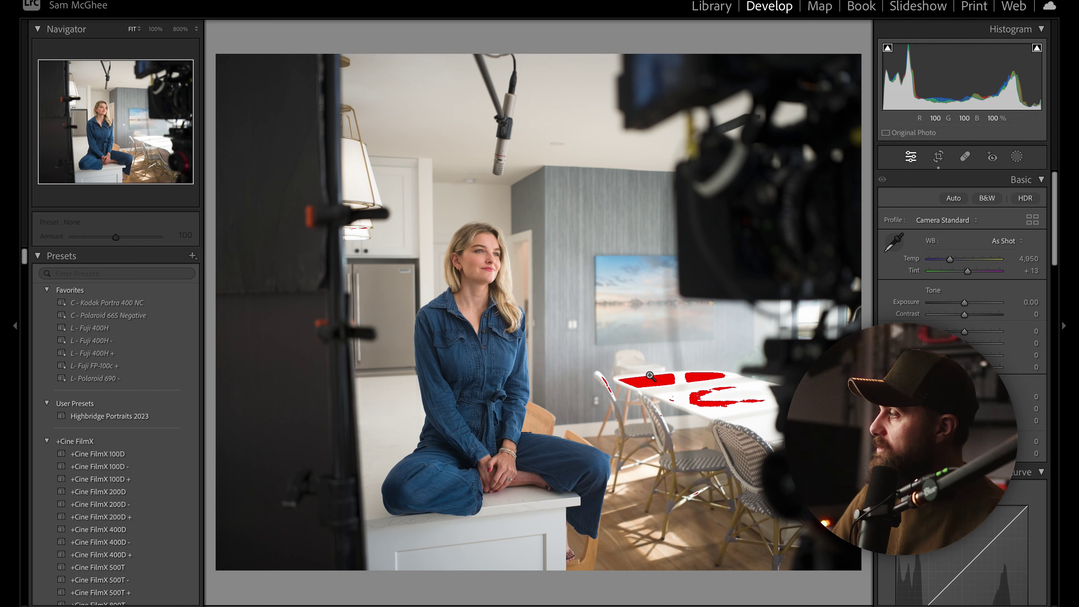
# - Apply the L - Fuji 400H preset and set exposure to -0.30, highlights to -25 and shadows to -52
pyautogui.click(106, 324)
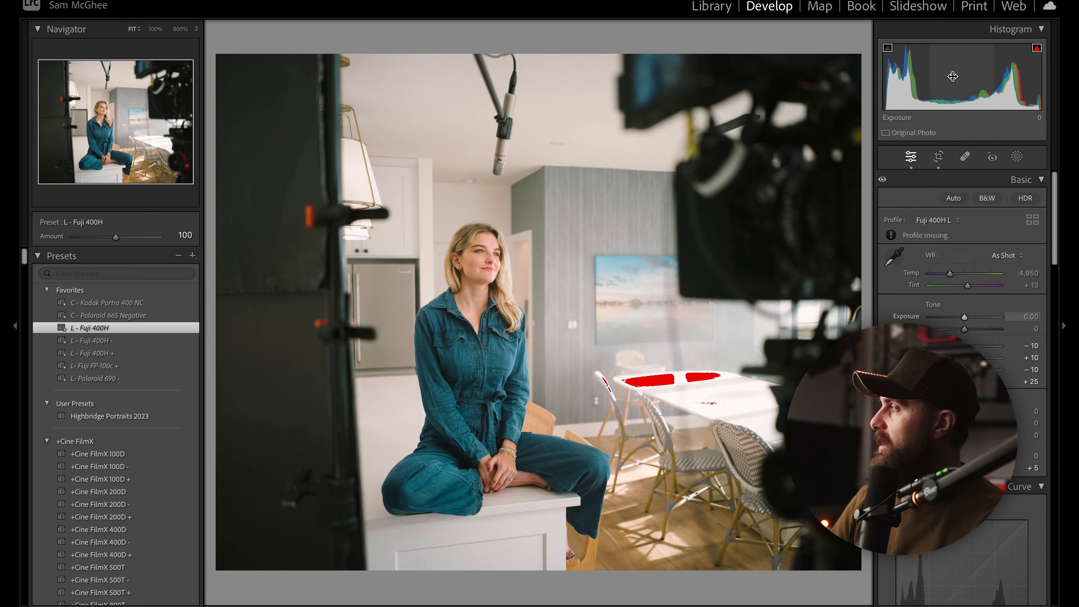
pyautogui.press('Down')
pyautogui.press('Down')
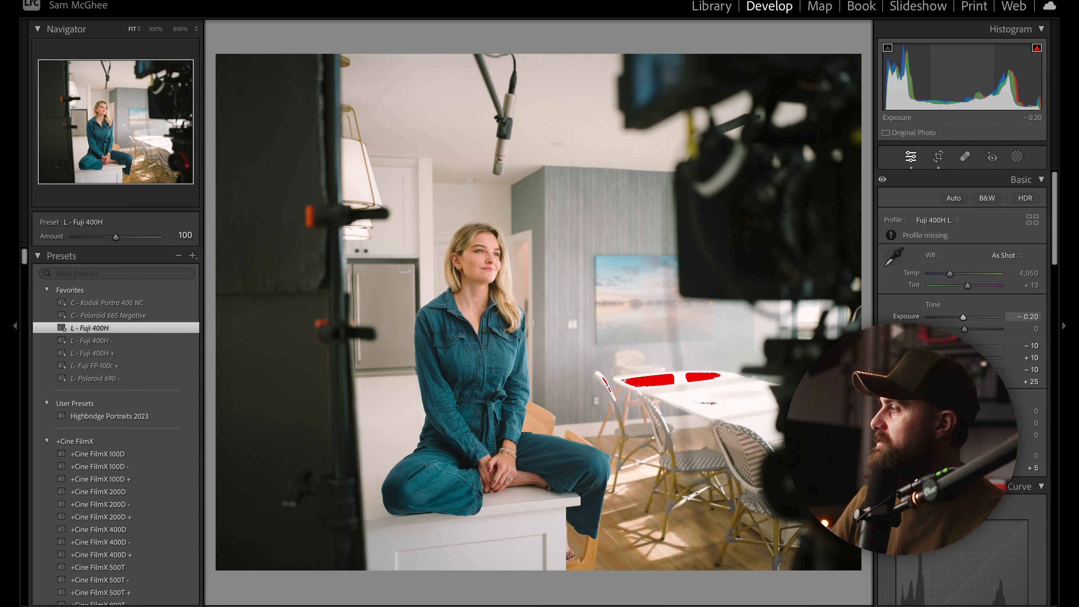
pyautogui.moveTo(951, 77); pyautogui.dragTo(897, 79)
pyautogui.moveTo(1013, 77); pyautogui.dragTo(1004, 77)
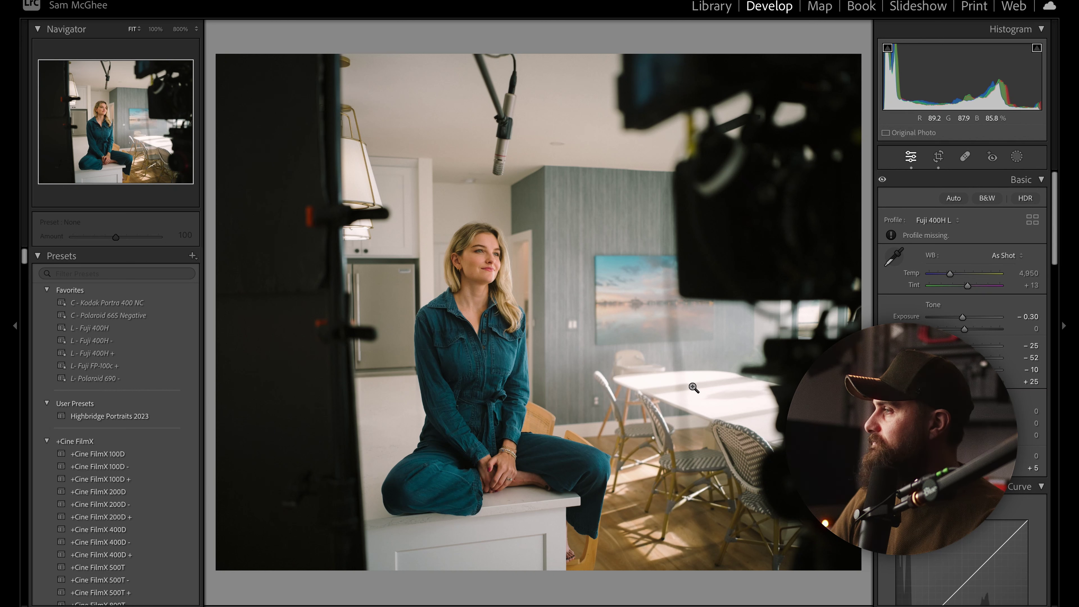
# - Set the exposure to -0.06 and the white balance temperature to 4,750
pyautogui.moveTo(962, 77)
pyautogui.mouseDown()
pyautogui.moveTo(973, 76)
pyautogui.moveTo(953, 94)
pyautogui.mouseUp()
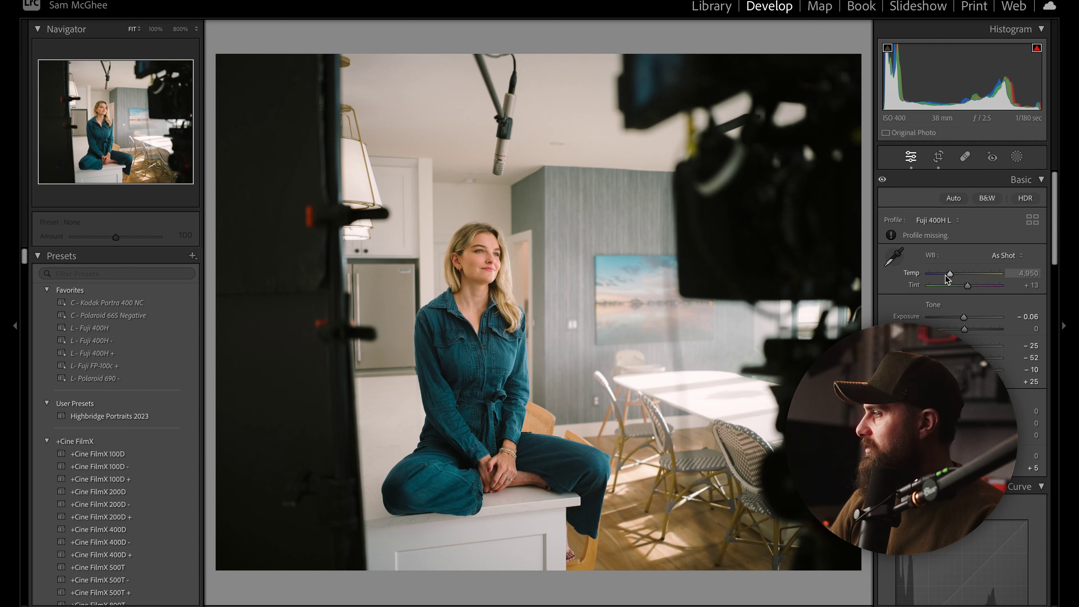
pyautogui.press('Down')
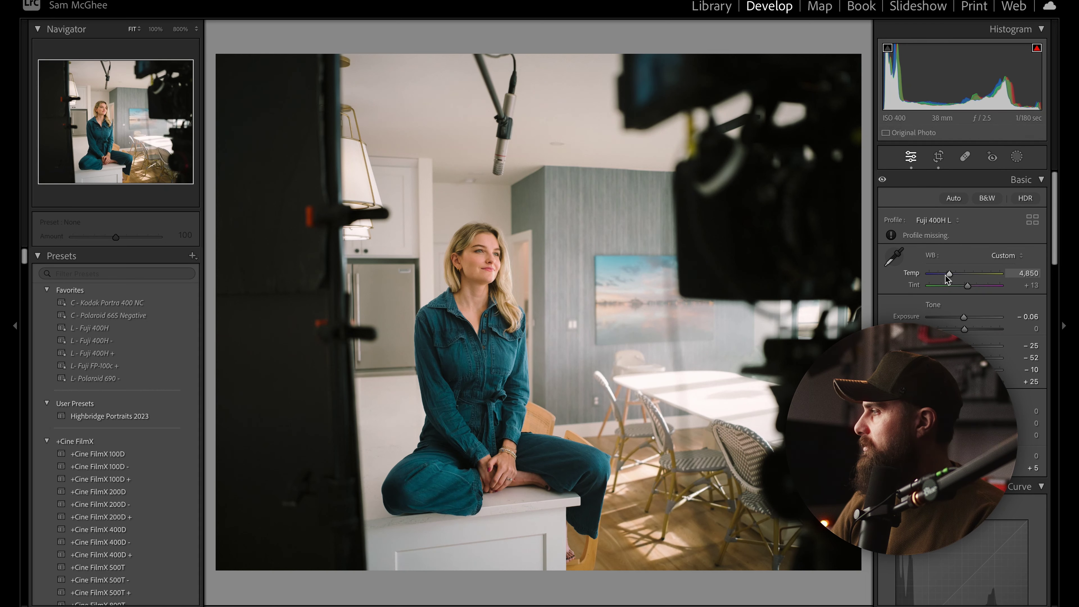
pyautogui.press('Up')
# - Zoom to 800% on the woman's eye and set the grain amount to 0
pyautogui.click(490, 260)
pyautogui.moveTo(426, 203); pyautogui.dragTo(487, 347)
pyautogui.moveTo(523, 234); pyautogui.dragTo(682, 369)
pyautogui.moveTo(530, 274); pyautogui.dragTo(233, 224)
pyautogui.moveTo(460, 337); pyautogui.dragTo(319, 329)
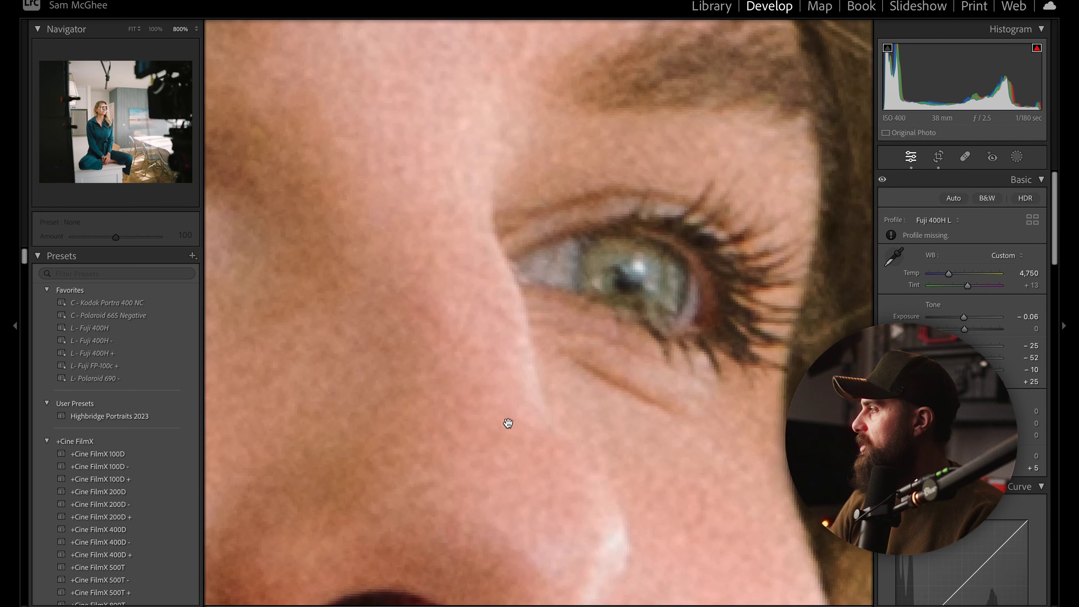
pyautogui.scroll(-15, 962, 382)
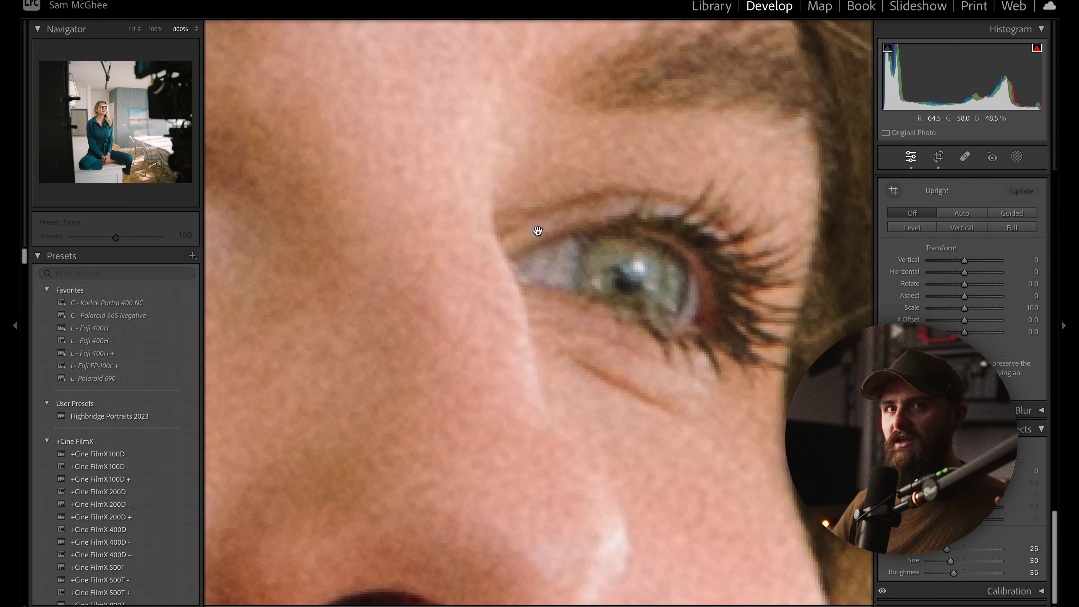
pyautogui.moveTo(946, 548); pyautogui.dragTo(850, 551)
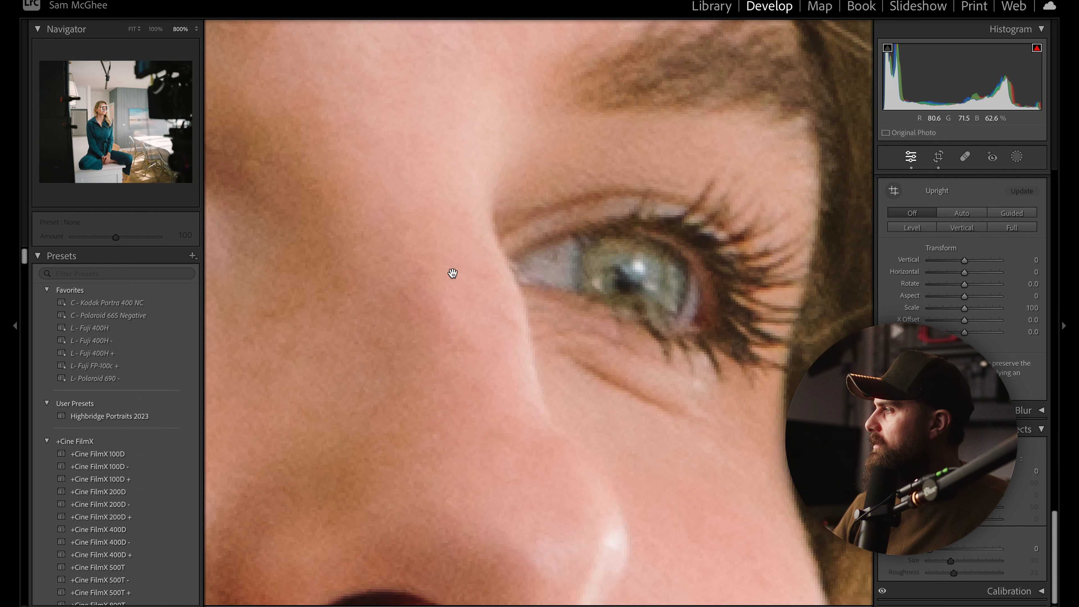
# - Examine the skin and both eyes up close at 800% and 400% without grain
pyautogui.moveTo(450, 272); pyautogui.dragTo(669, 335)
pyautogui.click(520, 295)
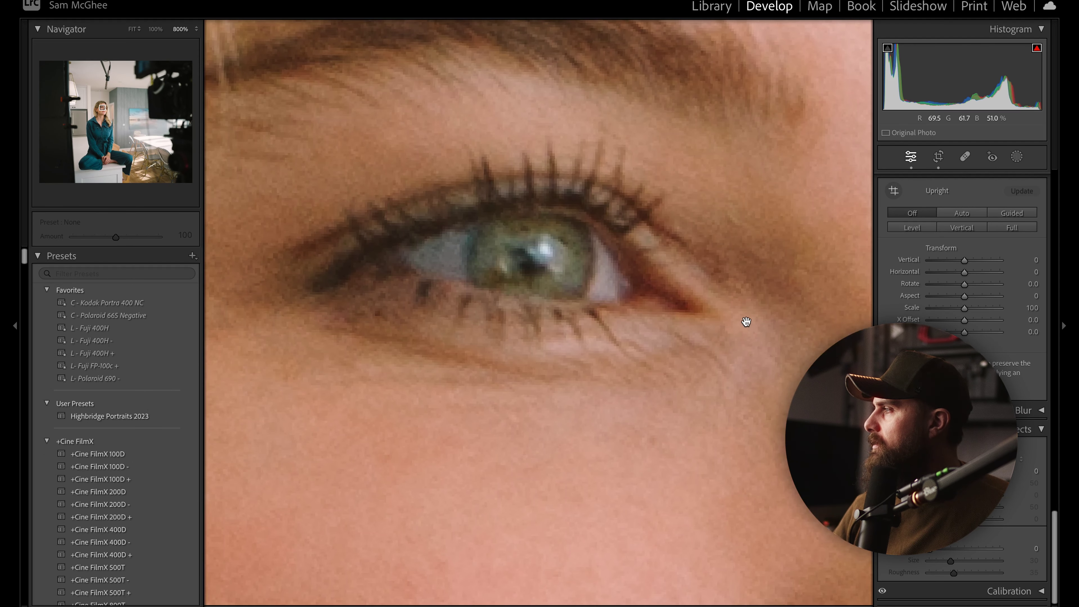
pyautogui.click(744, 320)
pyautogui.moveTo(614, 331); pyautogui.dragTo(770, 212)
pyautogui.moveTo(577, 357); pyautogui.dragTo(651, 449)
pyautogui.click(652, 450)
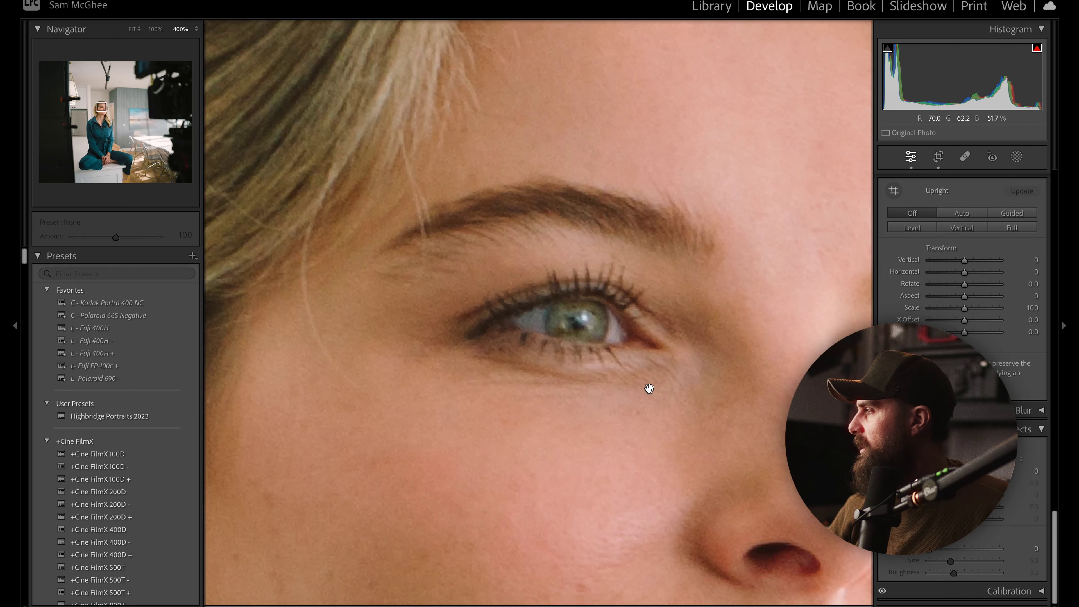
pyautogui.moveTo(649, 387); pyautogui.dragTo(441, 294)
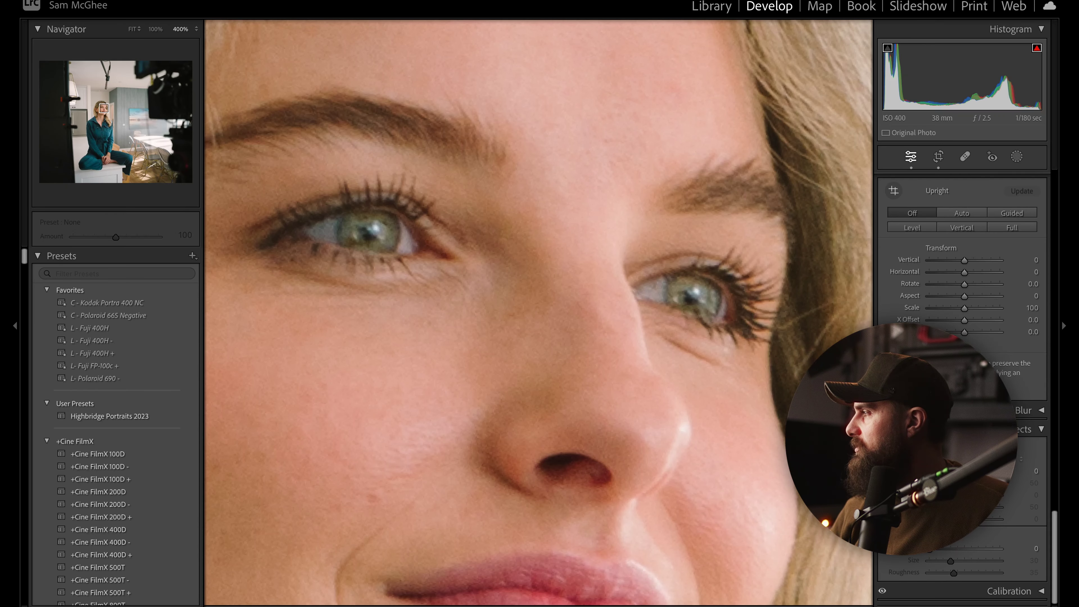
# - Try grain amounts of 21, 99 and 36 while viewing the whole photo
pyautogui.scroll(10, 962, 298)
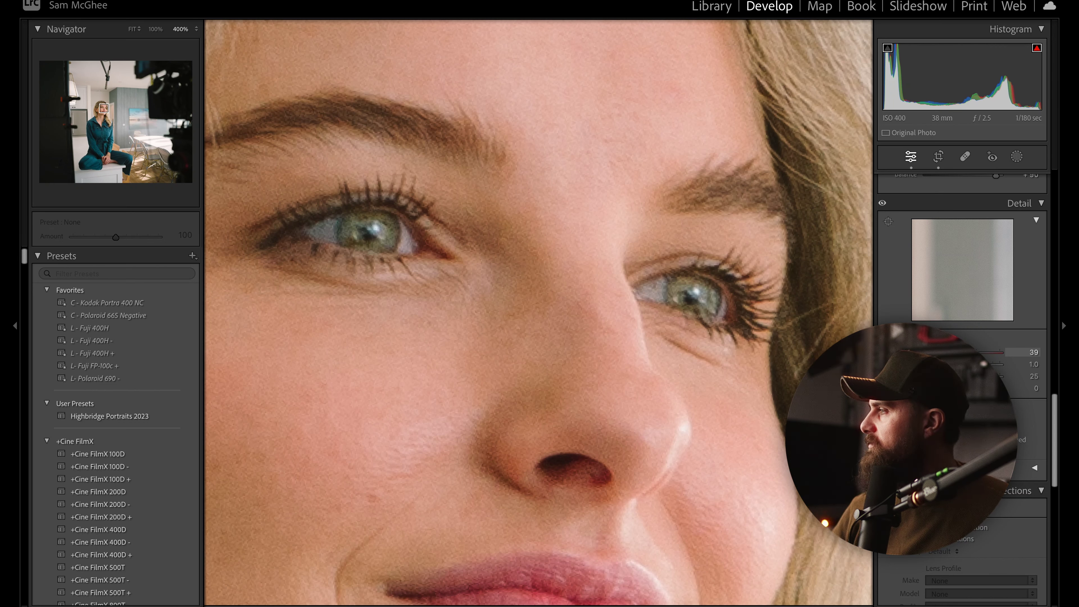
pyautogui.scroll(-1, 962, 298)
pyautogui.scroll(-10, 962, 297)
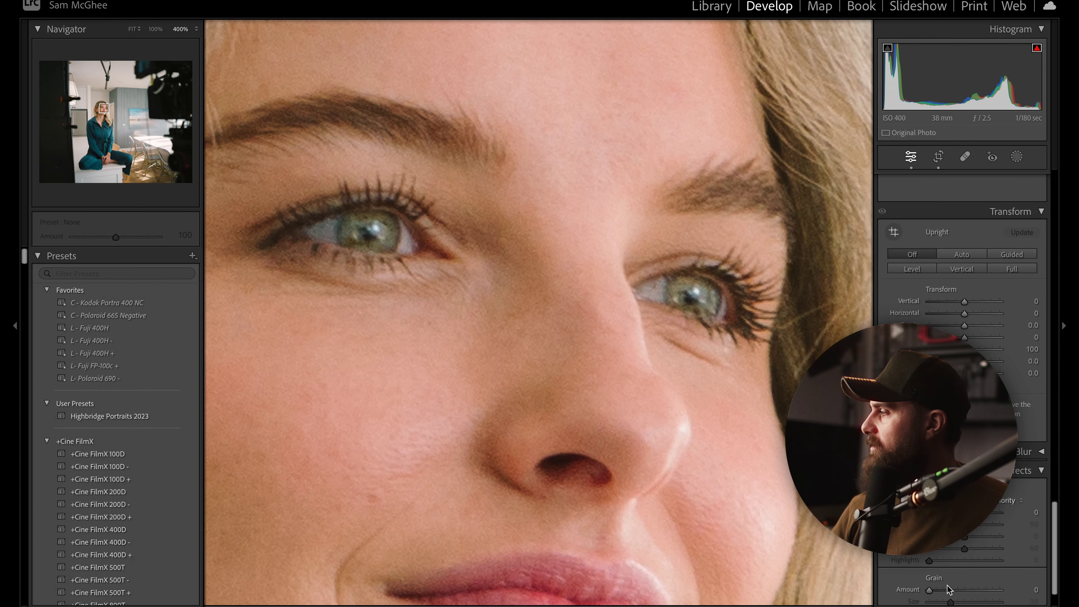
pyautogui.click(540, 306)
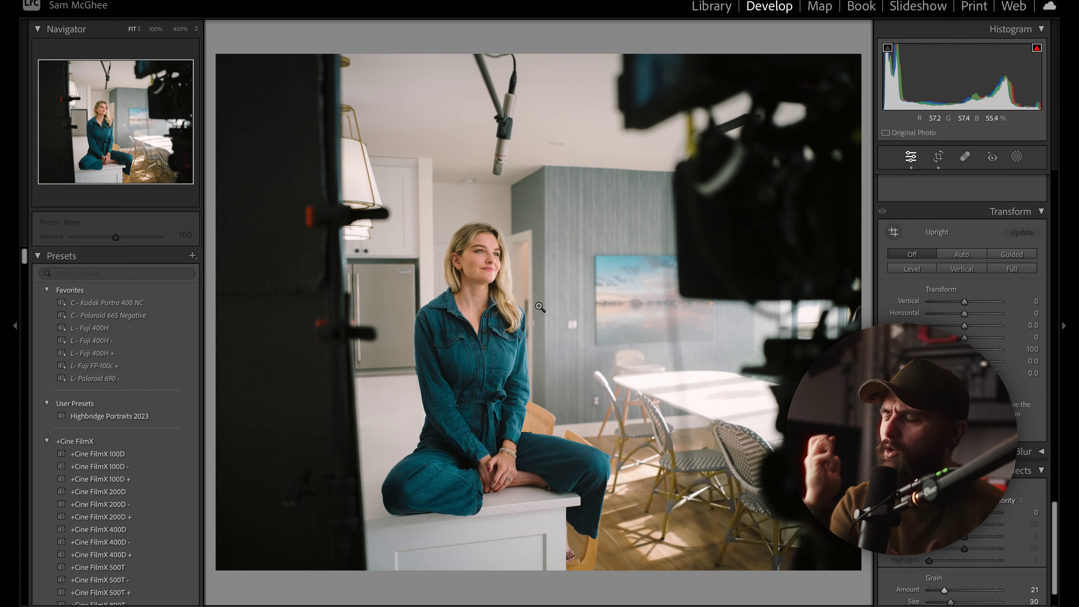
pyautogui.scroll(-2, 937, 563)
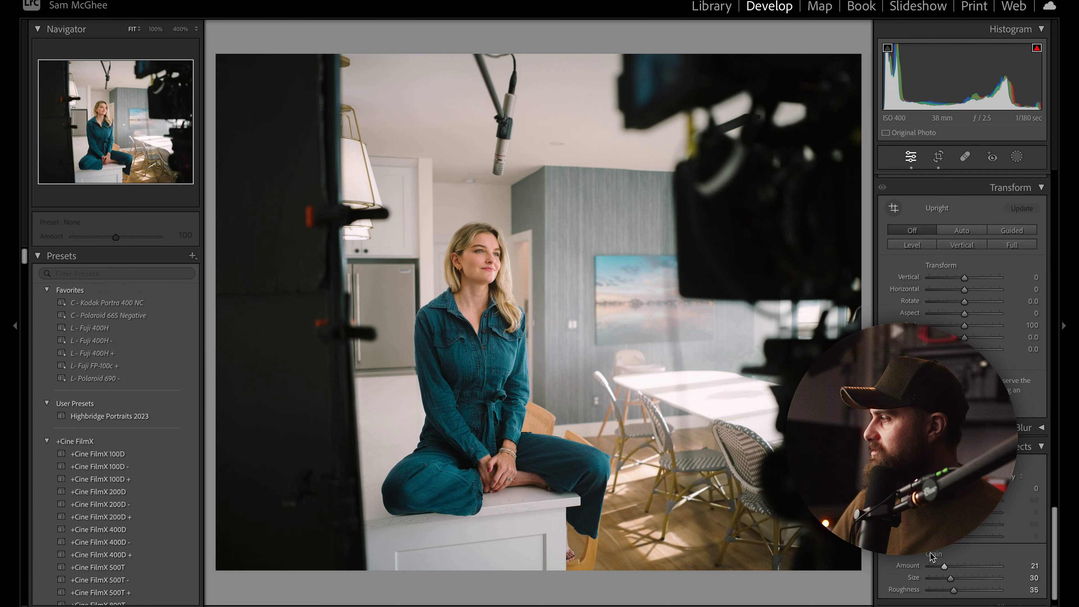
pyautogui.click(998, 549)
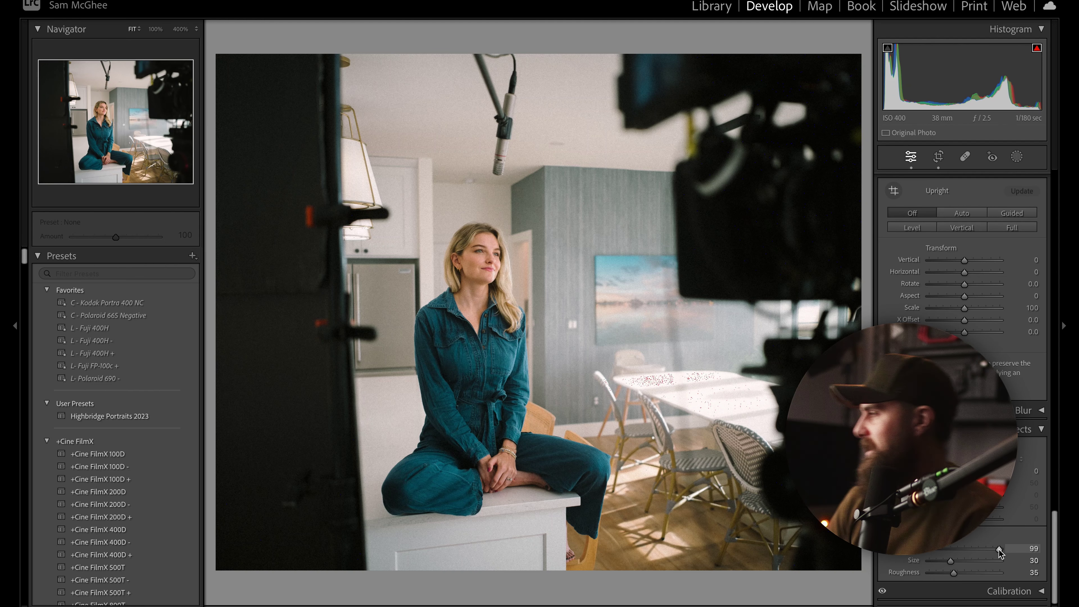
pyautogui.click(954, 549)
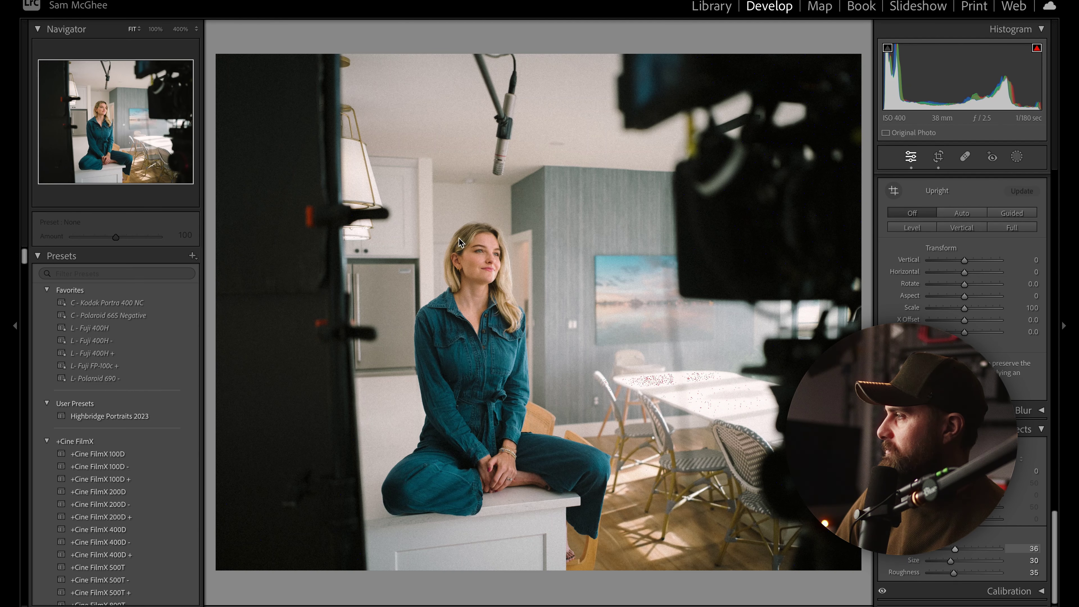
# - Remove the grain again by setting its amount to 0, viewing the photo at 400%
pyautogui.click(492, 325)
pyautogui.moveTo(662, 405); pyautogui.dragTo(739, 404)
pyautogui.moveTo(931, 550); pyautogui.dragTo(913, 549)
# - Examine the denim, the hair and the hand with the ring up close for detail
pyautogui.moveTo(424, 340); pyautogui.dragTo(166, 255)
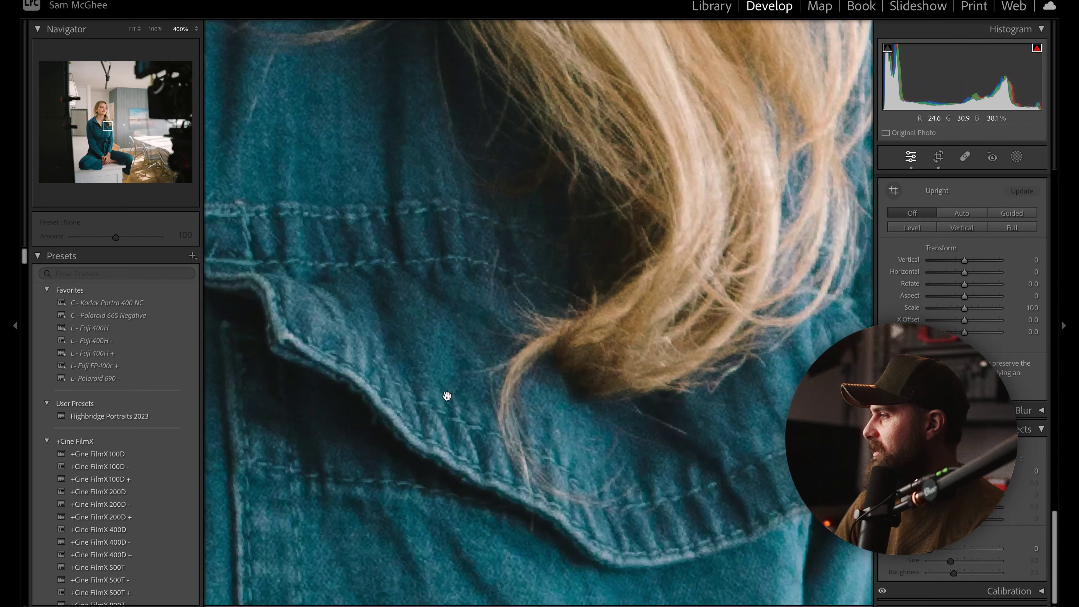
pyautogui.moveTo(422, 340); pyautogui.dragTo(465, 507)
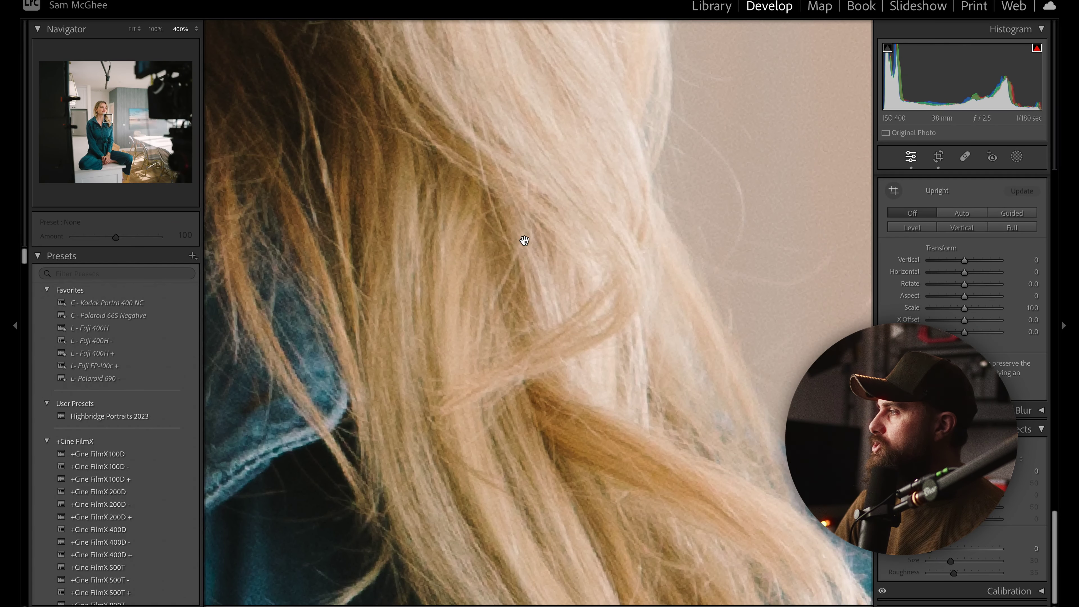
pyautogui.click(540, 258)
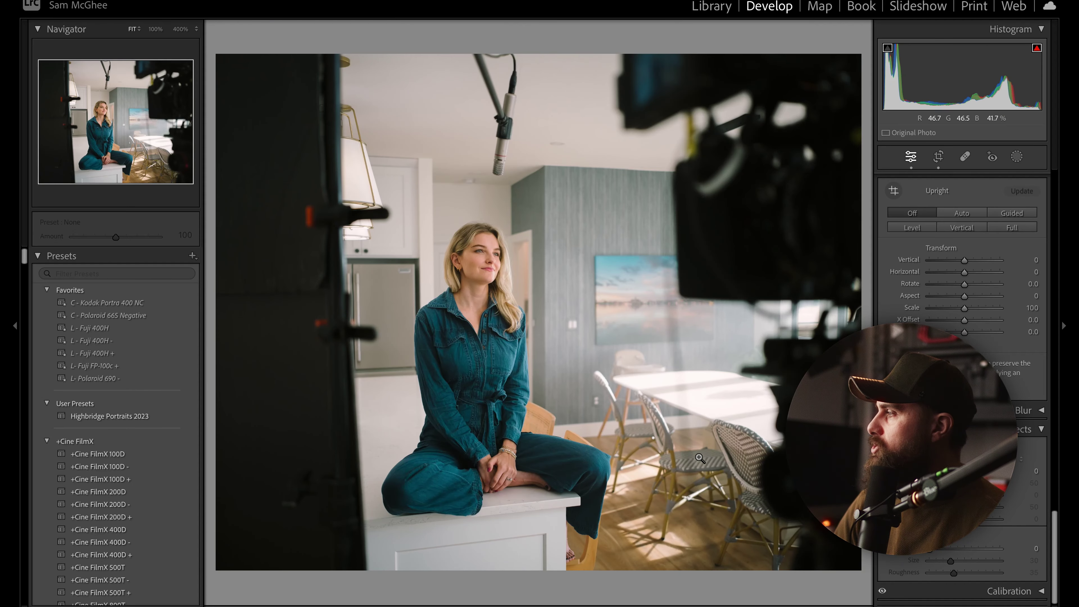
pyautogui.click(503, 483)
pyautogui.moveTo(503, 482); pyautogui.dragTo(610, 440)
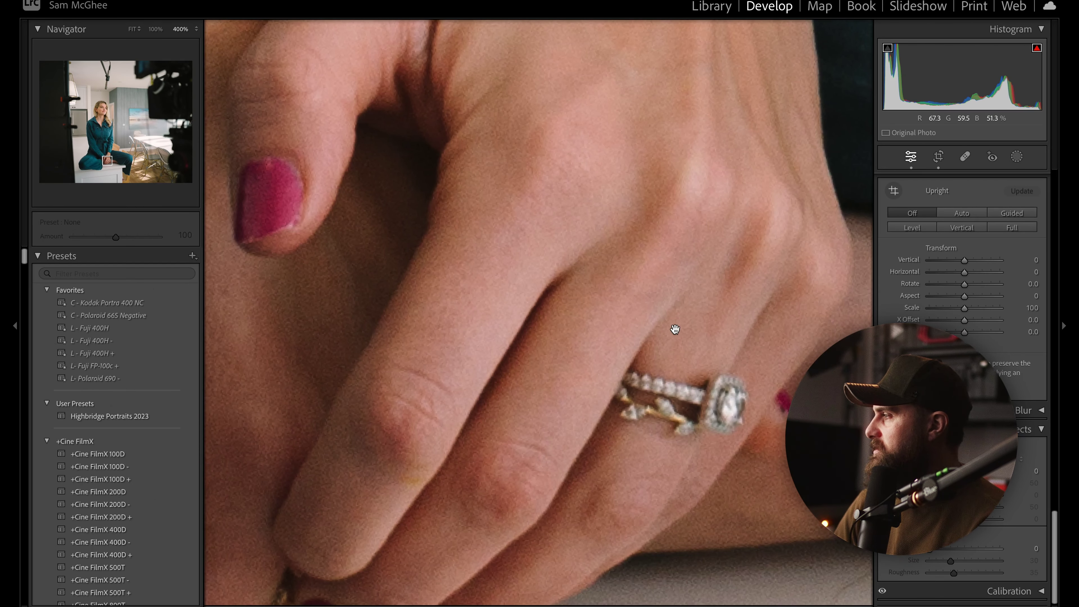
pyautogui.moveTo(712, 375); pyautogui.dragTo(788, 358)
pyautogui.moveTo(605, 357); pyautogui.dragTo(481, 384)
pyautogui.click(560, 327)
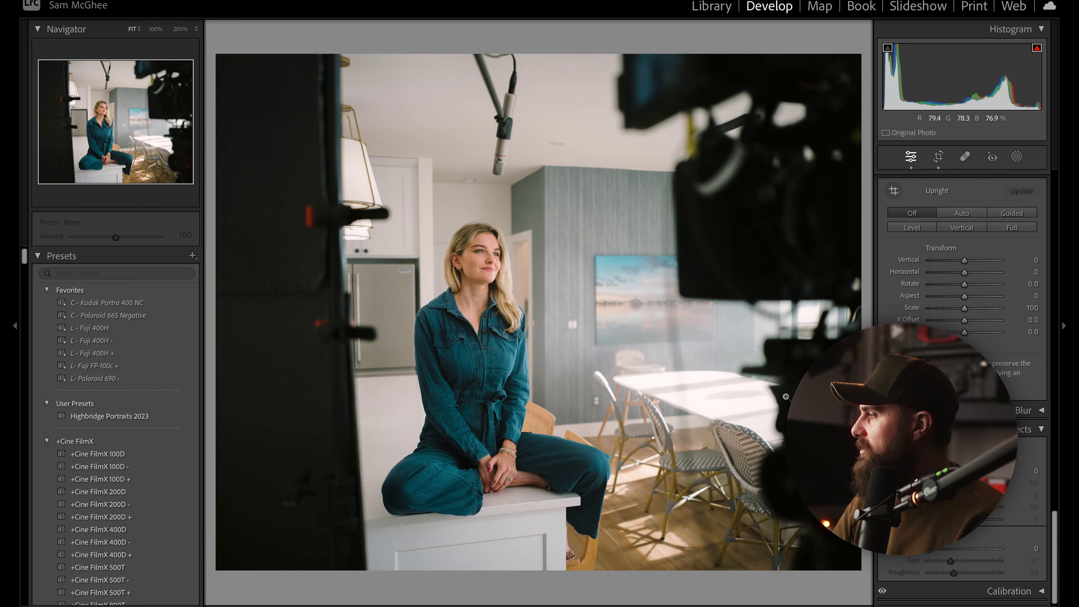
# - Open the landscape photo of the wooden fence above the riverbank from the library for developing and reset its edits
pyautogui.press('g')
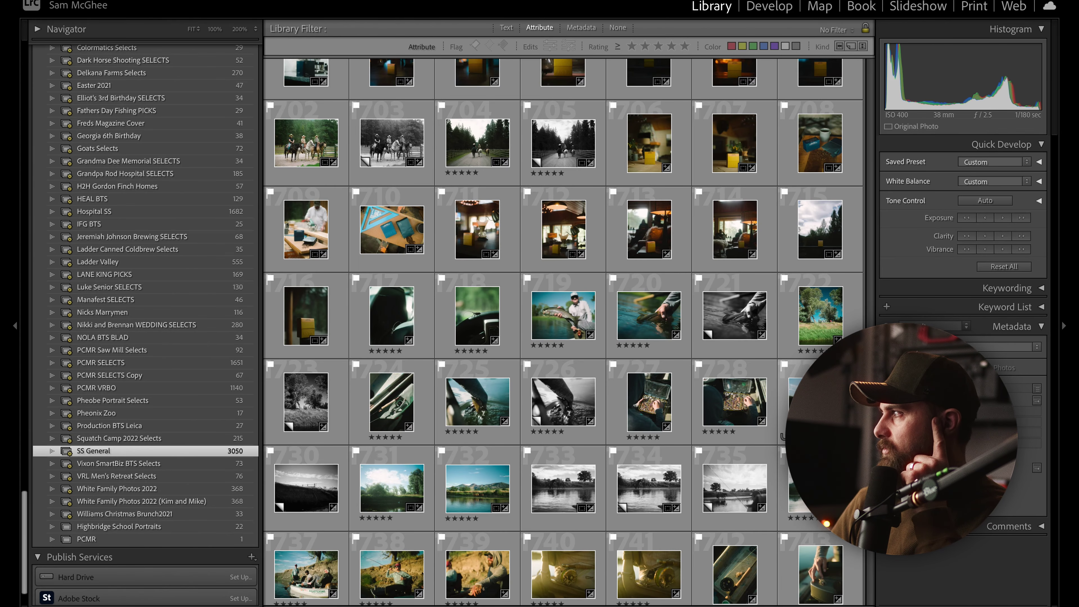
pyautogui.doubleClick(819, 402)
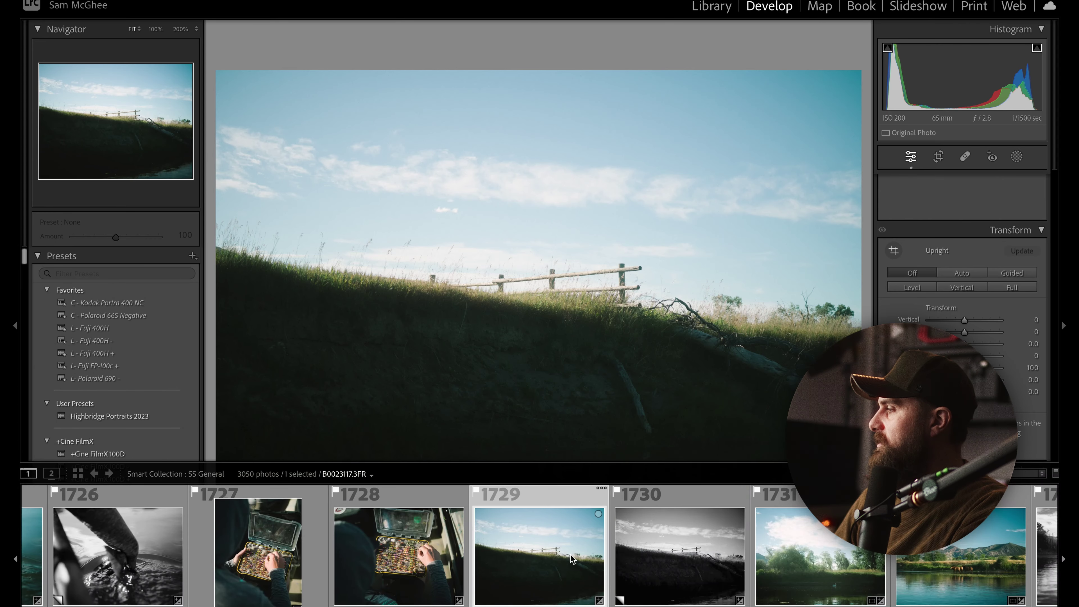
pyautogui.rightClick(571, 558)
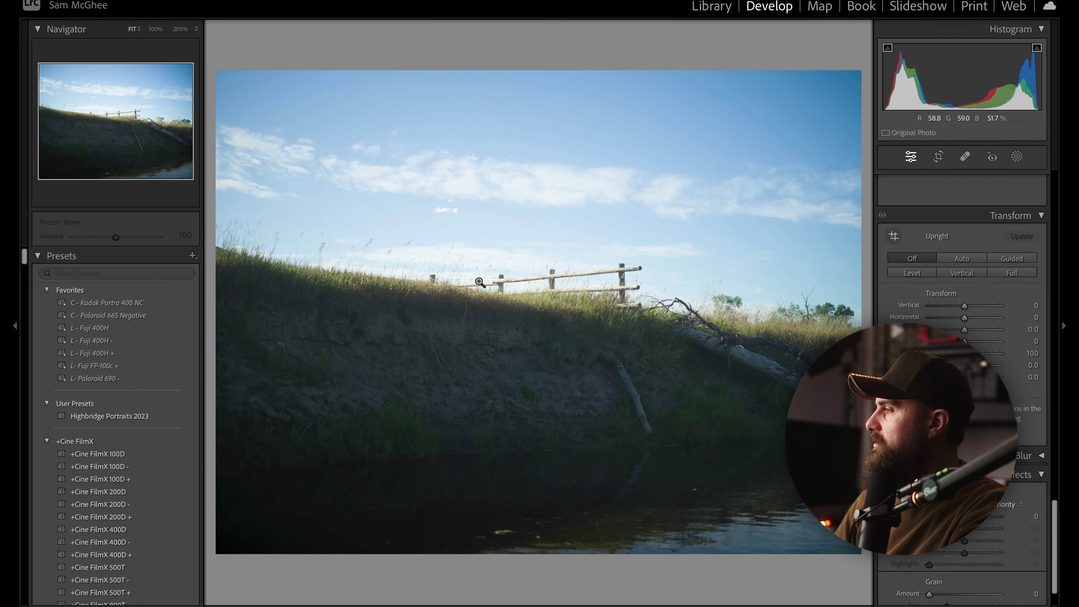
# - Examine the fence posts, rails and sunlit grass at 200% for detail in the unedited photo
pyautogui.click(513, 291)
pyautogui.moveTo(511, 290); pyautogui.dragTo(668, 306)
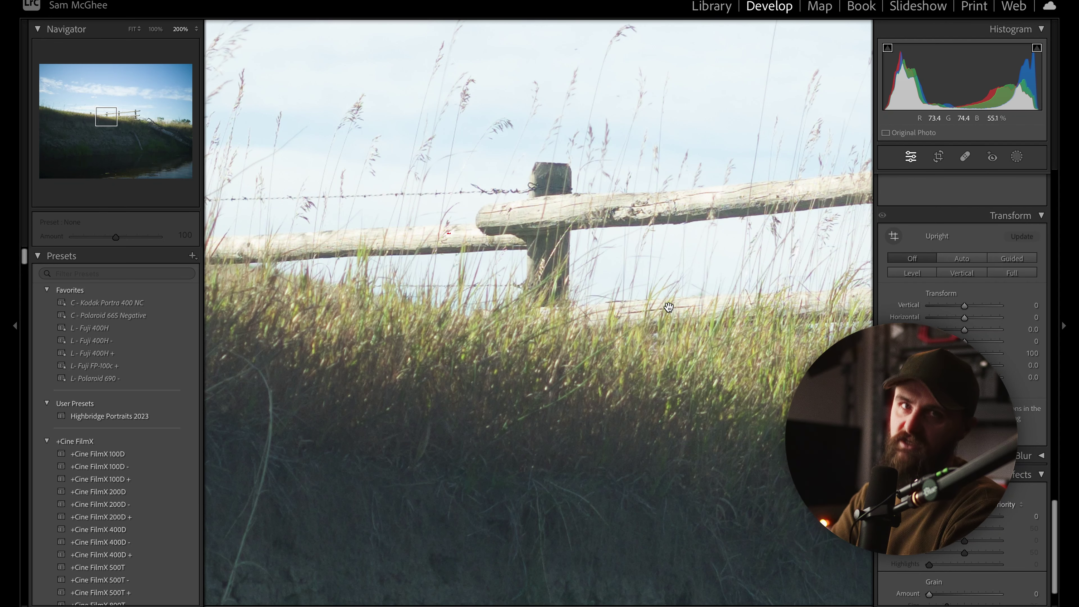
pyautogui.moveTo(592, 309); pyautogui.dragTo(511, 342)
pyautogui.moveTo(662, 354); pyautogui.dragTo(153, 327)
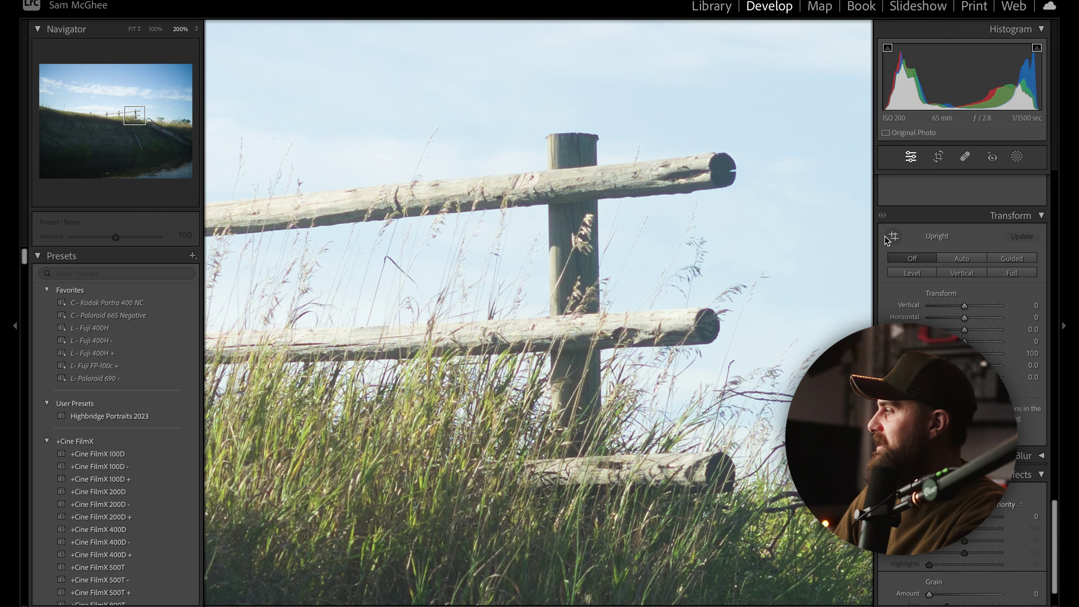
pyautogui.click(554, 314)
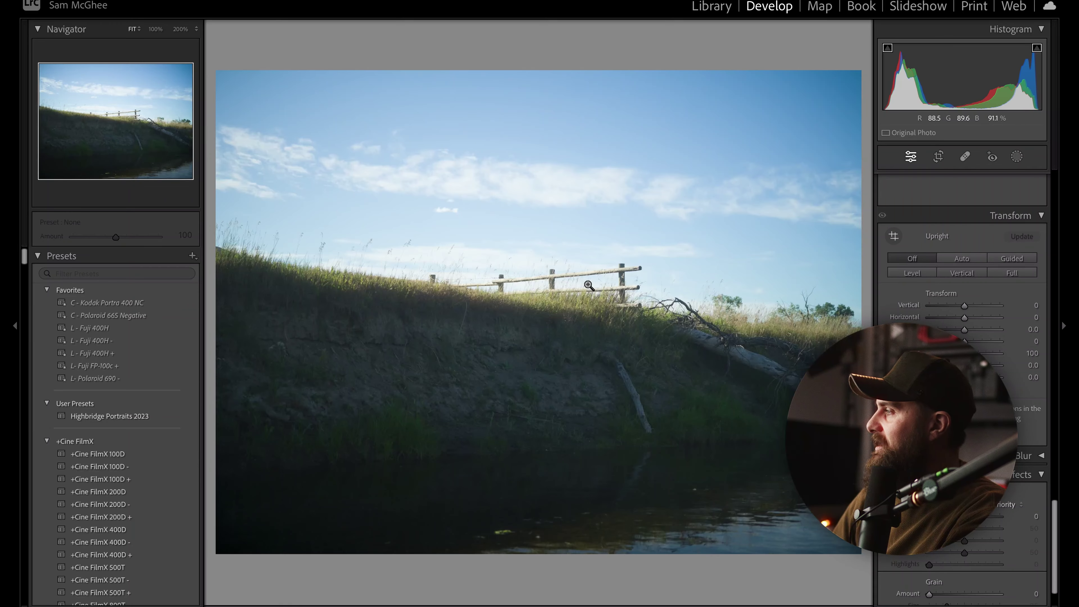
# - Apply the L - Fuji 400H preset to the landscape photo and lower the shadows to -57 and the highlights to -34
pyautogui.click(612, 238)
pyautogui.moveTo(677, 297); pyautogui.dragTo(368, 160)
pyautogui.moveTo(768, 227); pyautogui.dragTo(272, 232)
pyautogui.moveTo(440, 354); pyautogui.dragTo(462, 375)
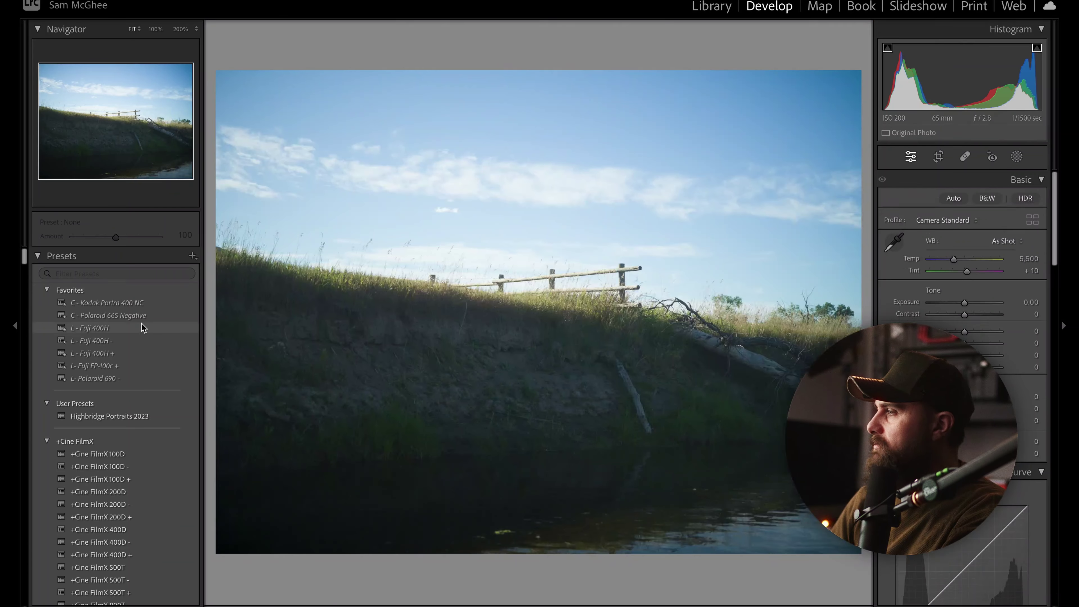
pyautogui.click(141, 323)
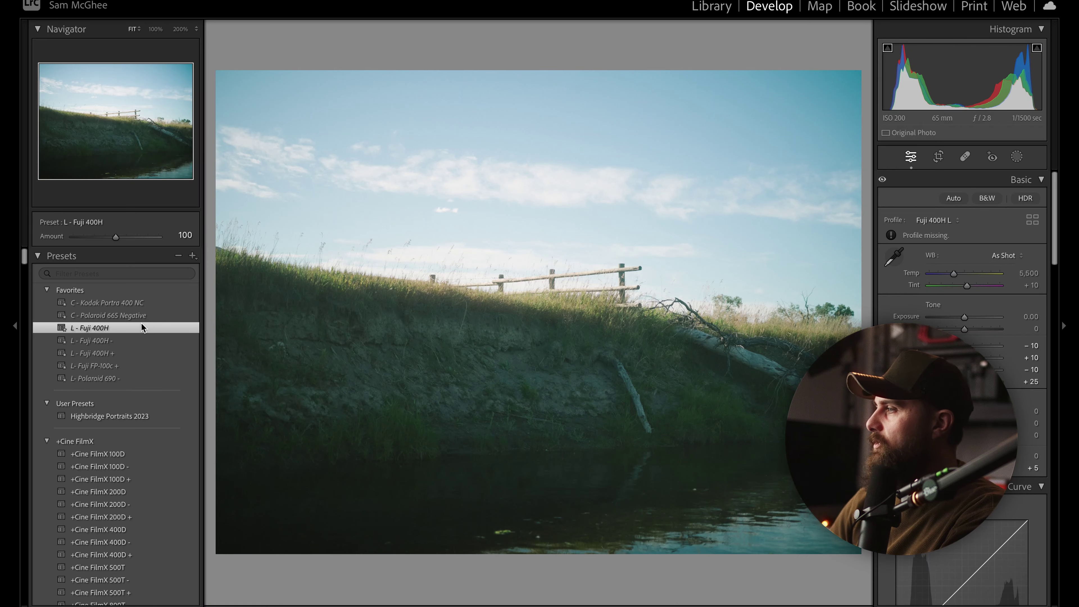
pyautogui.moveTo(922, 78)
pyautogui.mouseDown()
pyautogui.moveTo(888, 78)
pyautogui.moveTo(900, 78)
pyautogui.mouseUp()
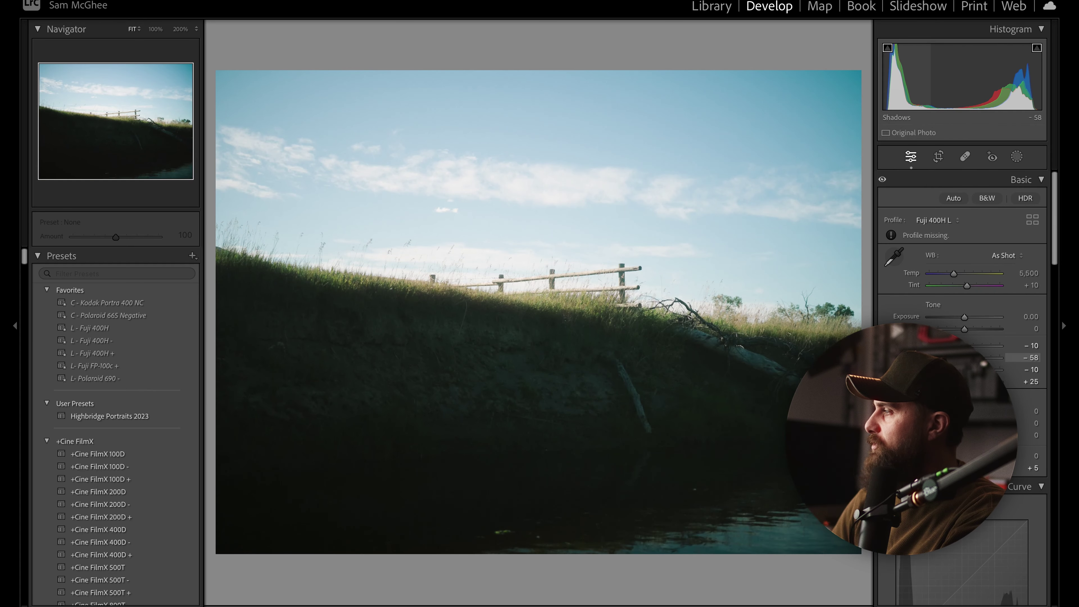
# - Crop the landscape photo to the 4 x 5 / 8 x 10 aspect and shift the image slightly within the frame
pyautogui.click(938, 157)
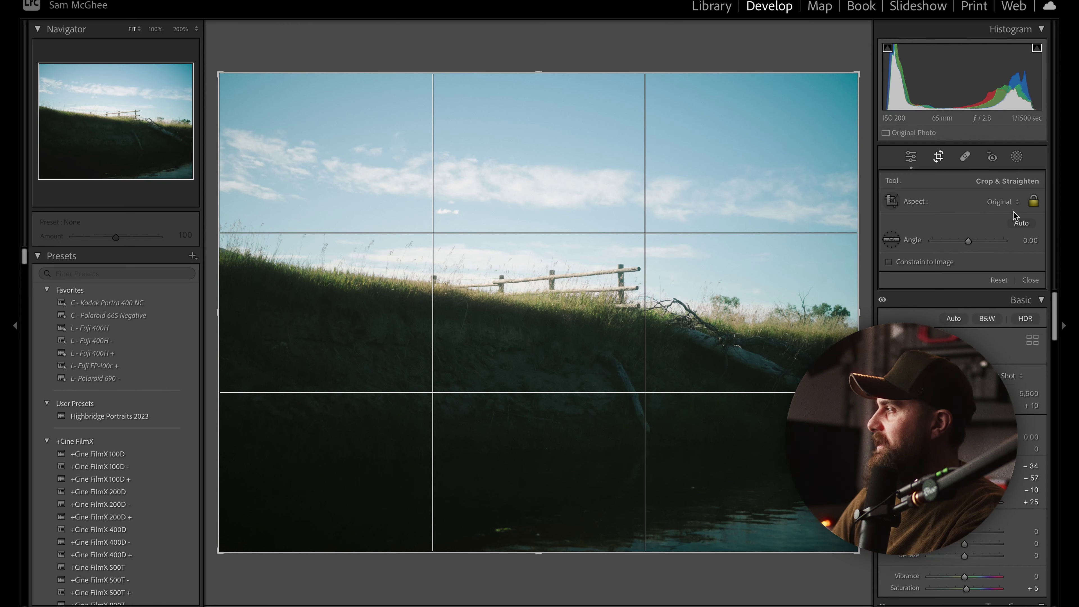
pyautogui.click(1004, 202)
pyautogui.click(990, 246)
pyautogui.moveTo(764, 120); pyautogui.dragTo(748, 118)
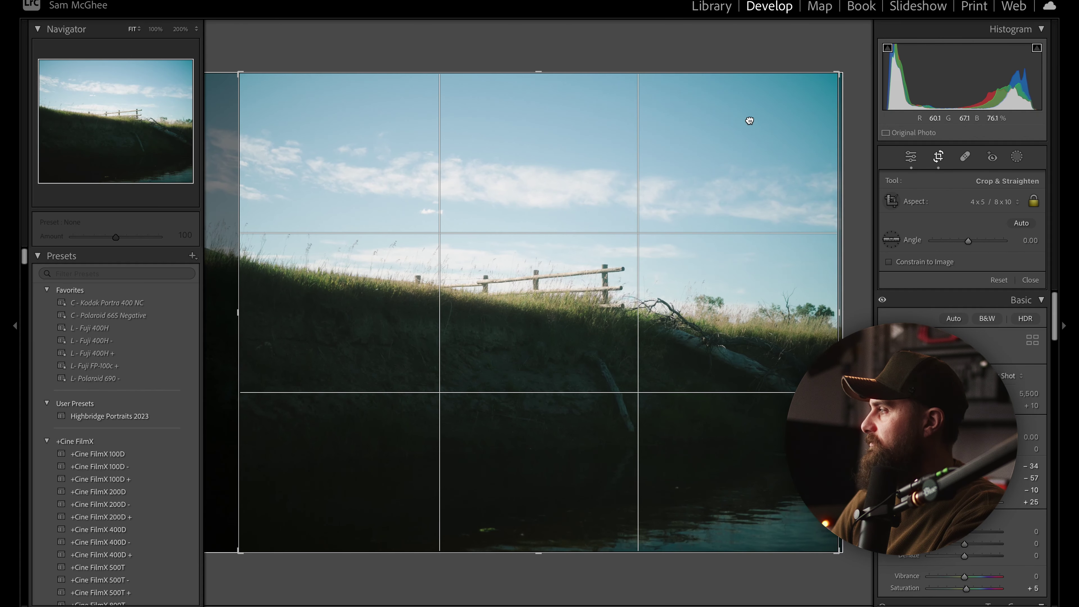
# - Straighten the photo using the nearest upright fence post as reference, fine-tune the angle to about 1.80, and apply the crop
pyautogui.moveTo(234, 40); pyautogui.dragTo(242, 34)
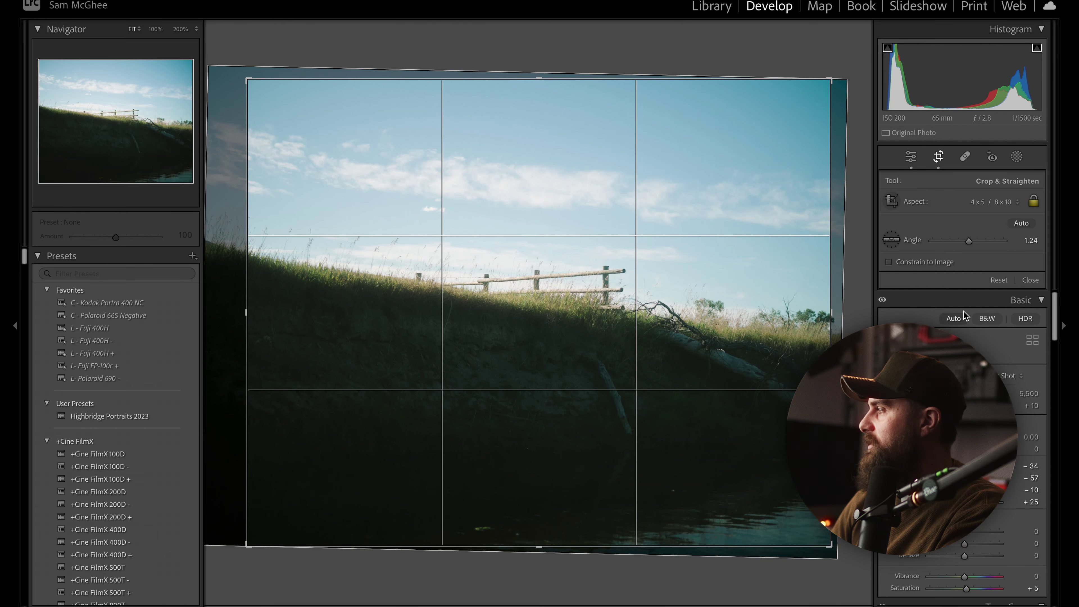
pyautogui.click(890, 240)
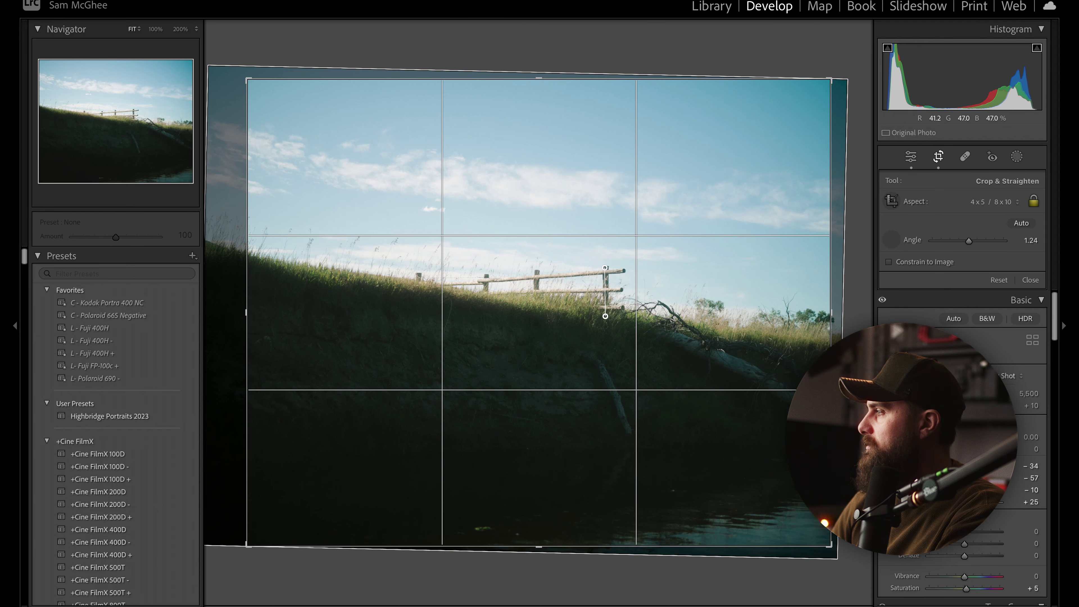
pyautogui.moveTo(605, 317); pyautogui.dragTo(605, 316)
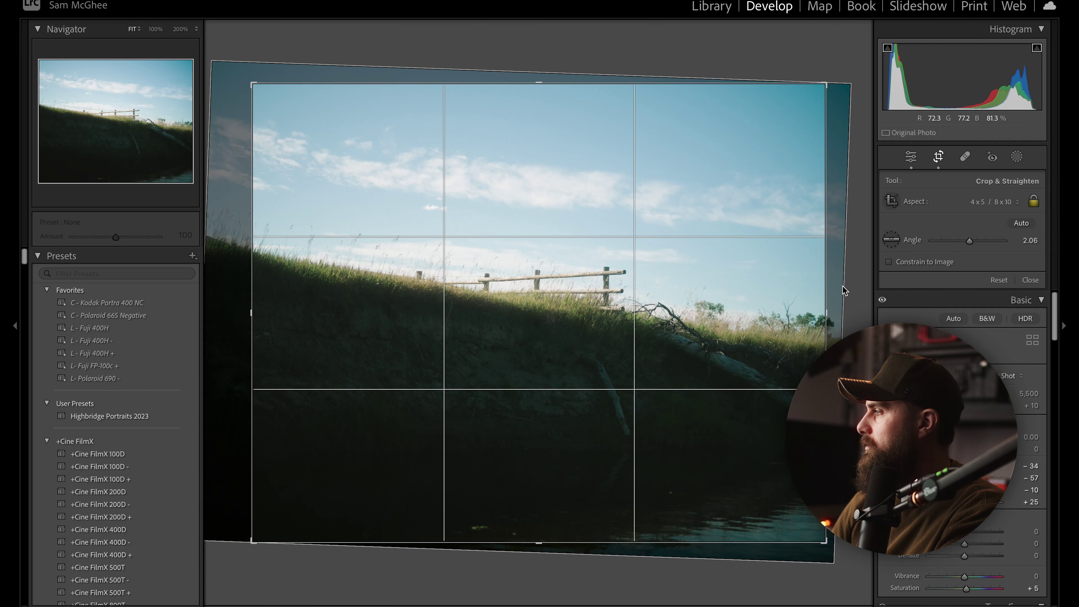
pyautogui.moveTo(857, 283); pyautogui.dragTo(857, 281)
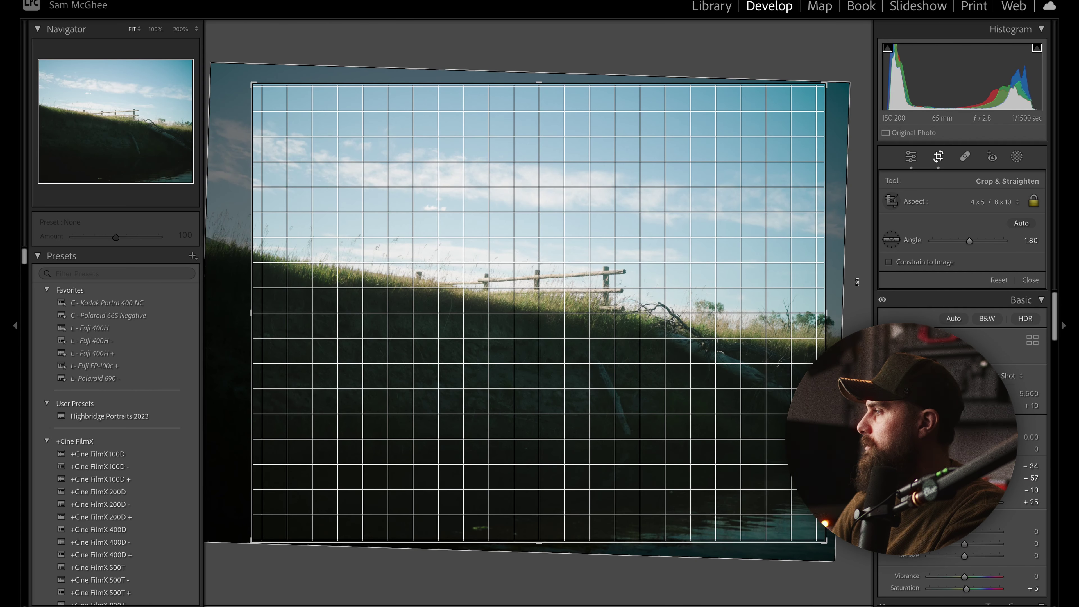
pyautogui.moveTo(857, 282); pyautogui.dragTo(857, 283)
pyautogui.press('Return')
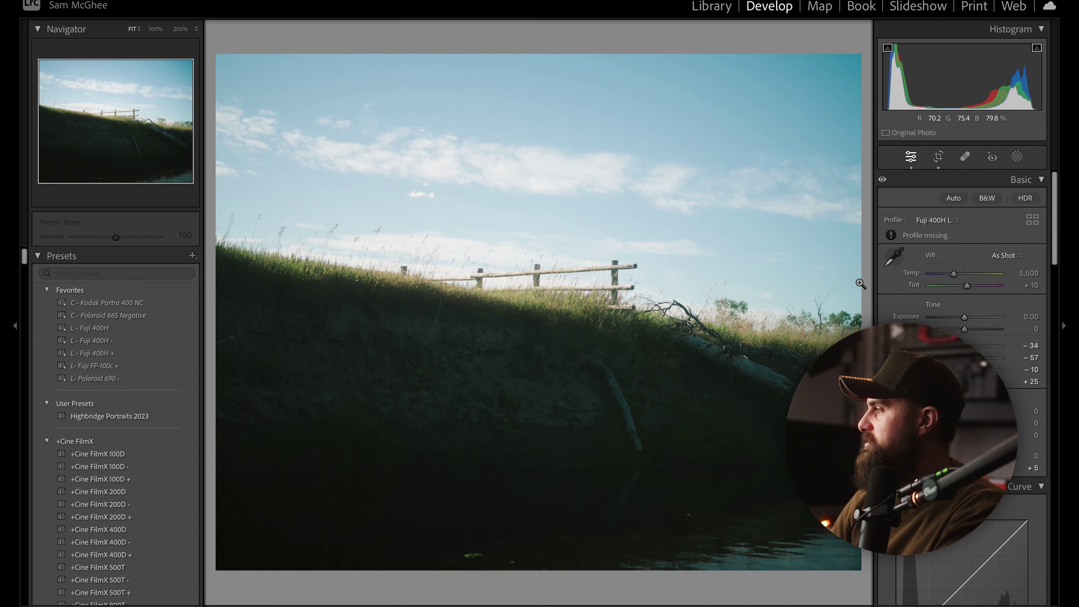
# - Reframe the crop so the fence sits slightly further left, apply it, and preview the photo full screen
pyautogui.press('r')
pyautogui.press('Return')
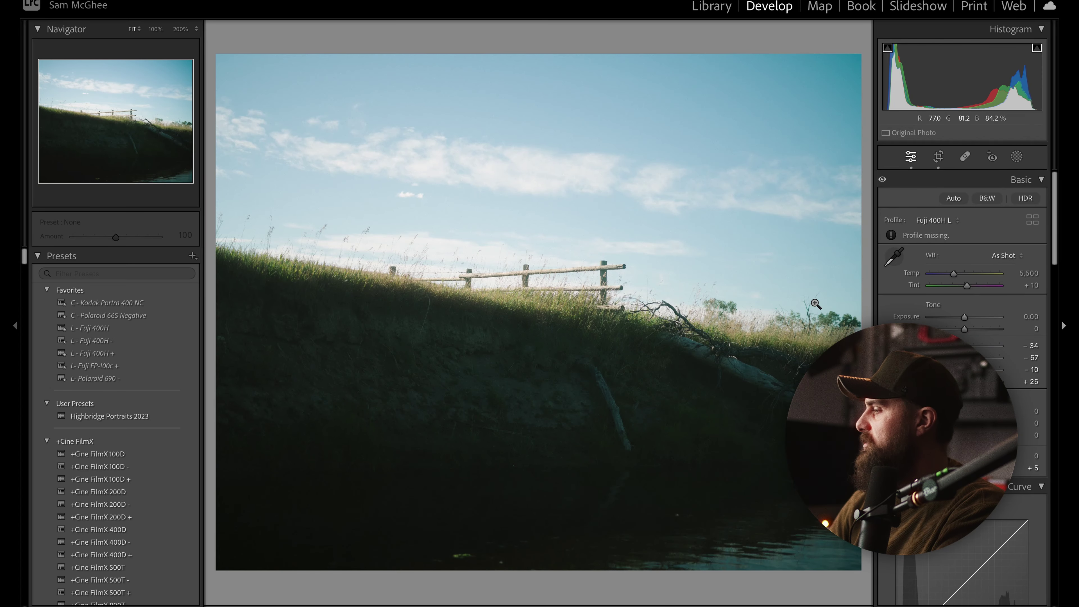
pyautogui.press('f')
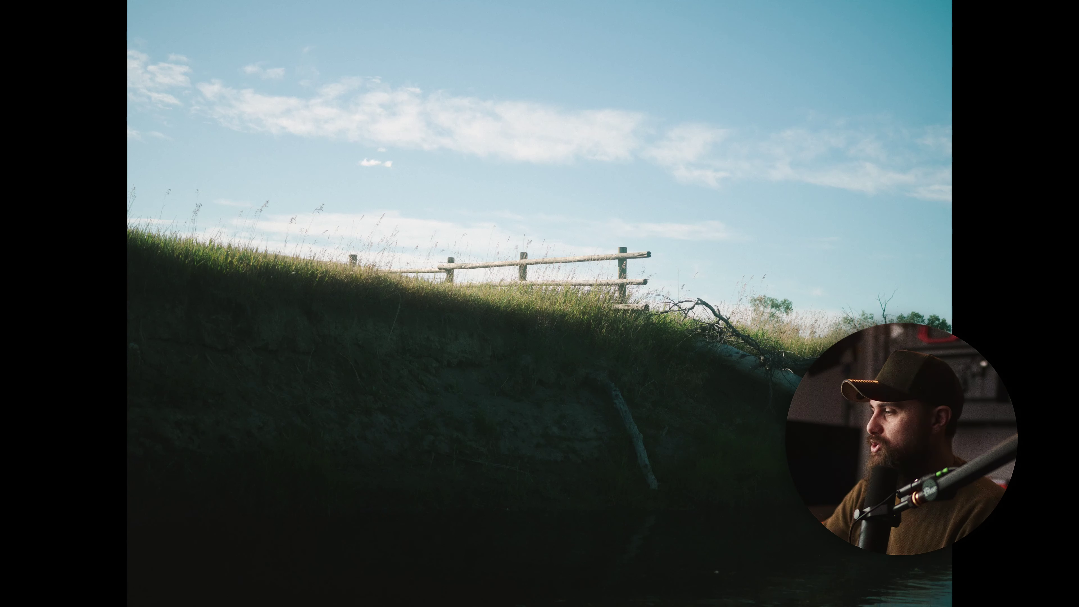
# - Add a brush mask with size 22 and feather 62, painted across the shaded riverbank below the fence
pyautogui.hotkey('shift', 'w')
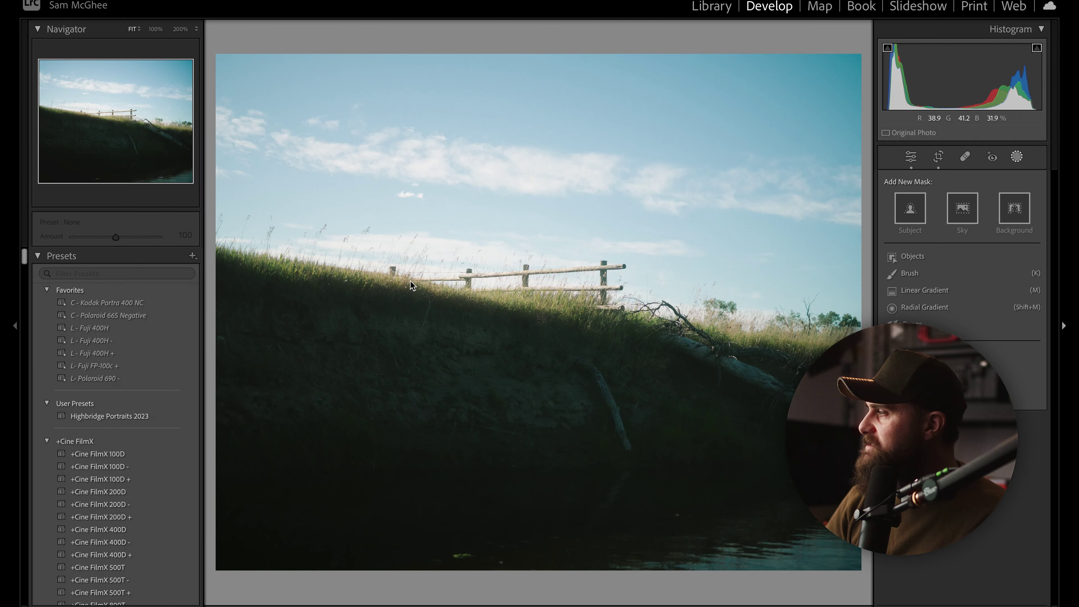
pyautogui.click(912, 274)
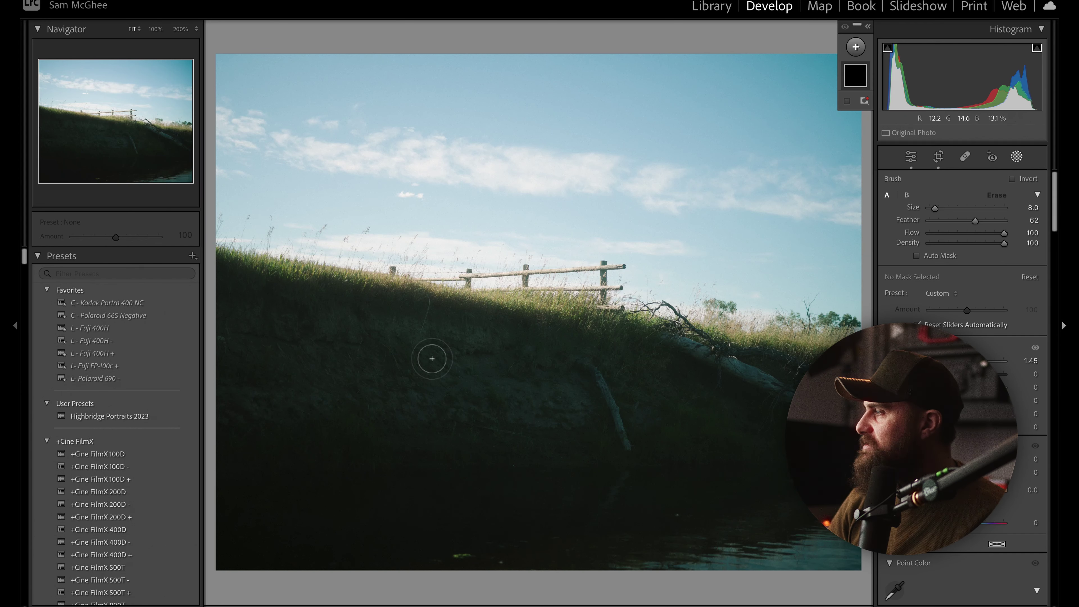
pyautogui.scroll(5, 433, 376)
pyautogui.moveTo(293, 360)
pyautogui.mouseDown()
pyautogui.moveTo(619, 392)
pyautogui.moveTo(202, 351)
pyautogui.moveTo(747, 428)
pyautogui.moveTo(769, 401)
pyautogui.mouseUp()
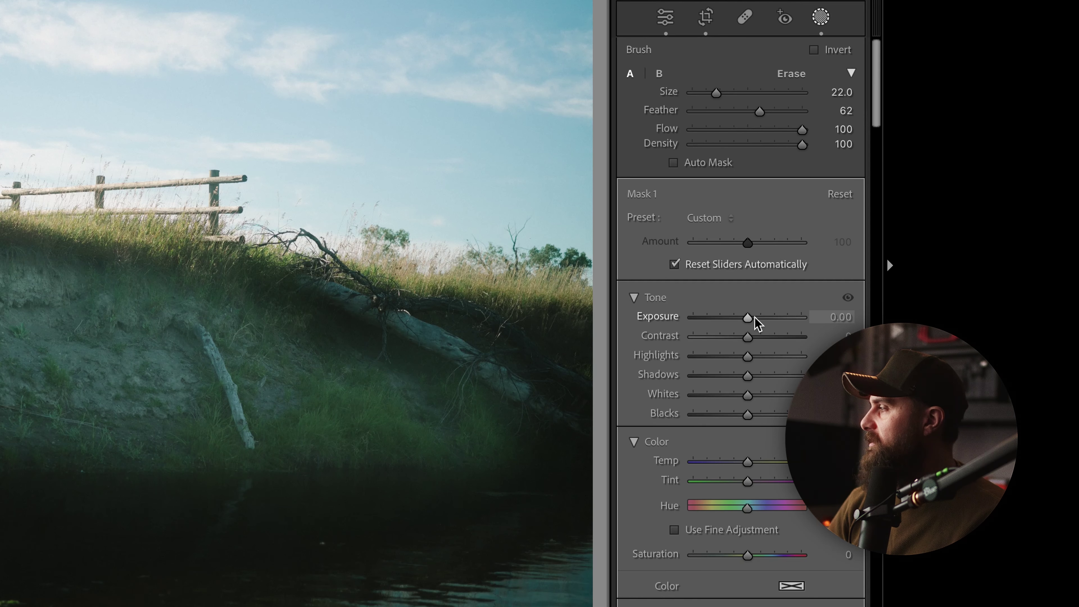
# - Set the riverbank mask's exposure to 0.30 and its amount to 97, and look through its curve and effects settings
pyautogui.moveTo(745, 317); pyautogui.dragTo(748, 319)
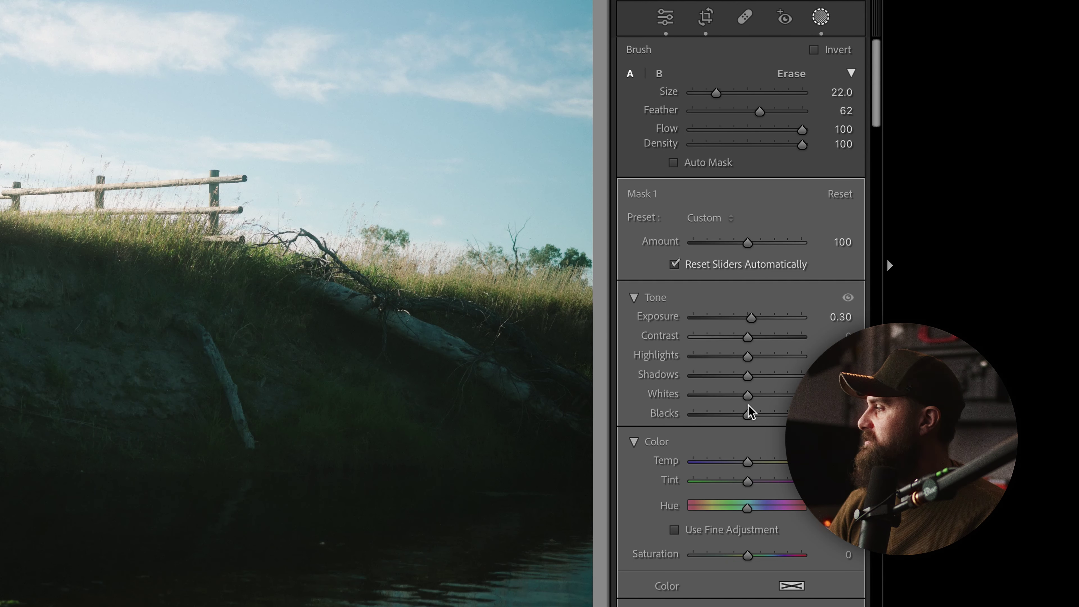
pyautogui.press('-')
pyautogui.press('-')
pyautogui.press('-')
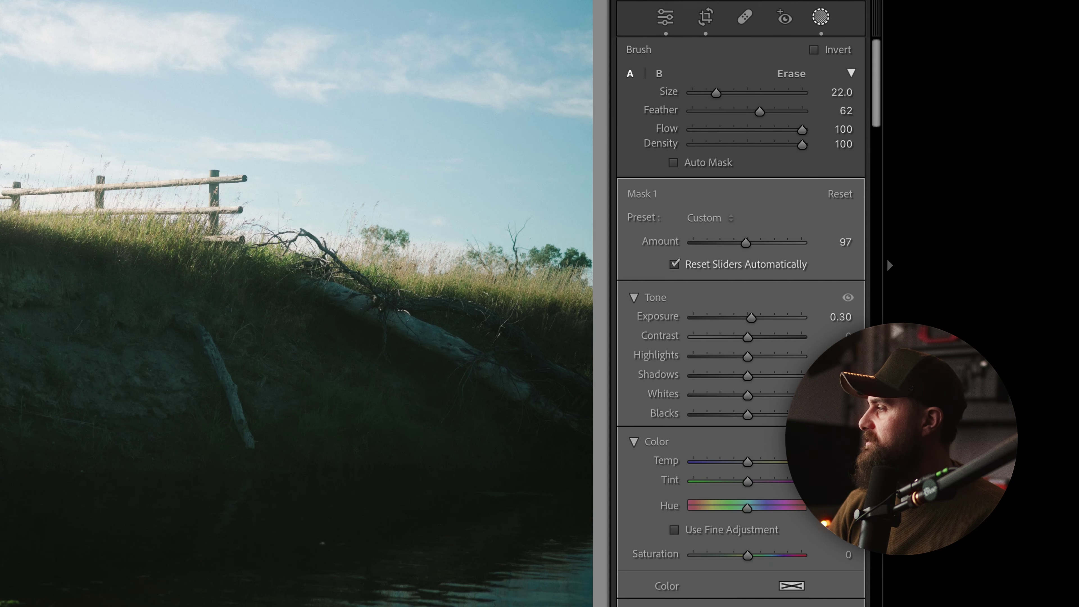
pyautogui.scroll(-10, 746, 384)
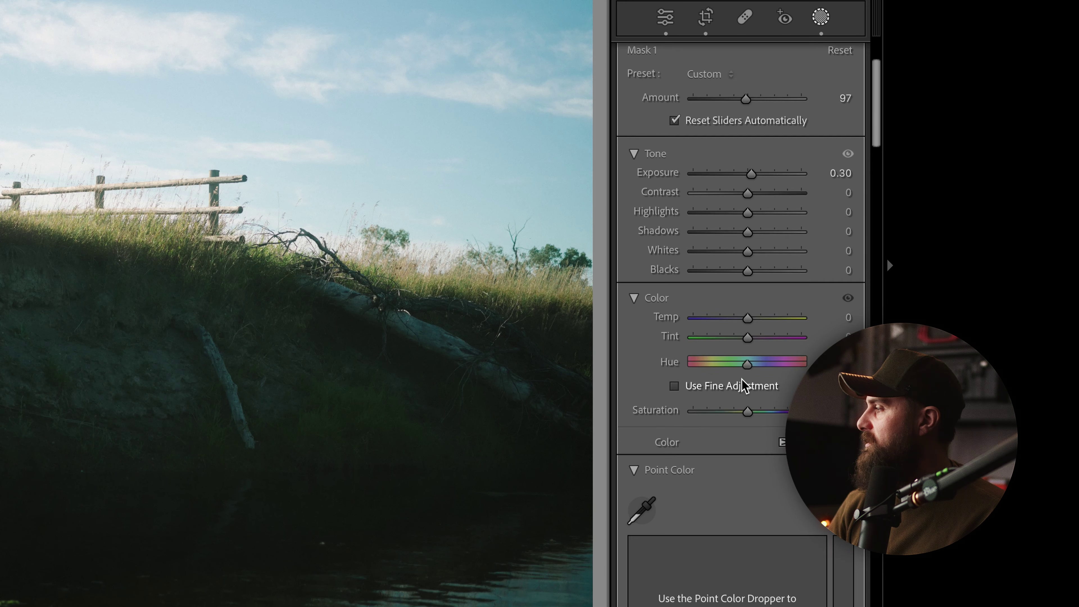
pyautogui.scroll(-5, 741, 379)
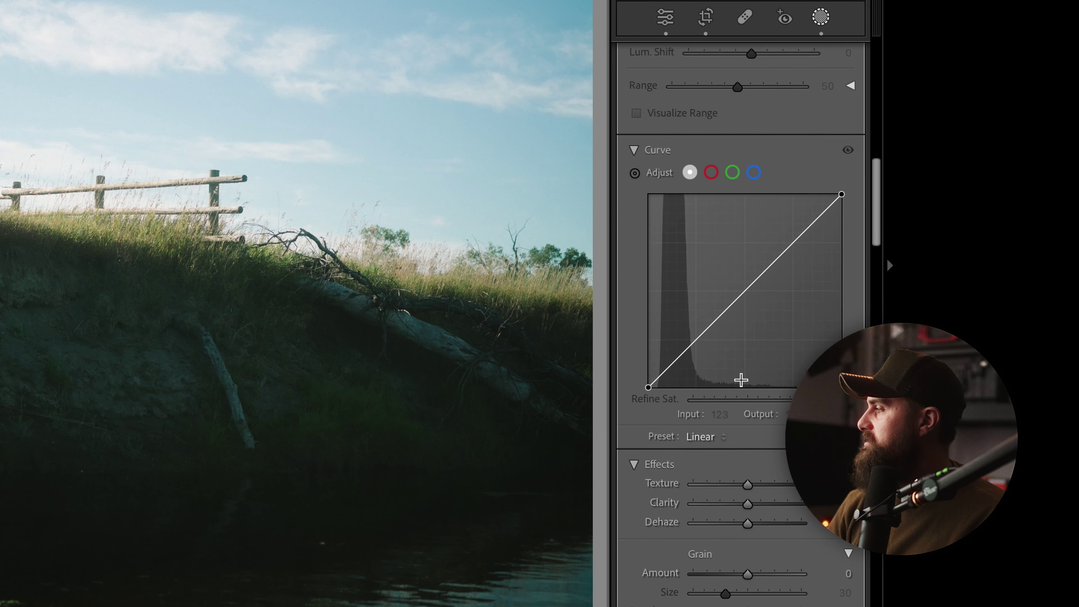
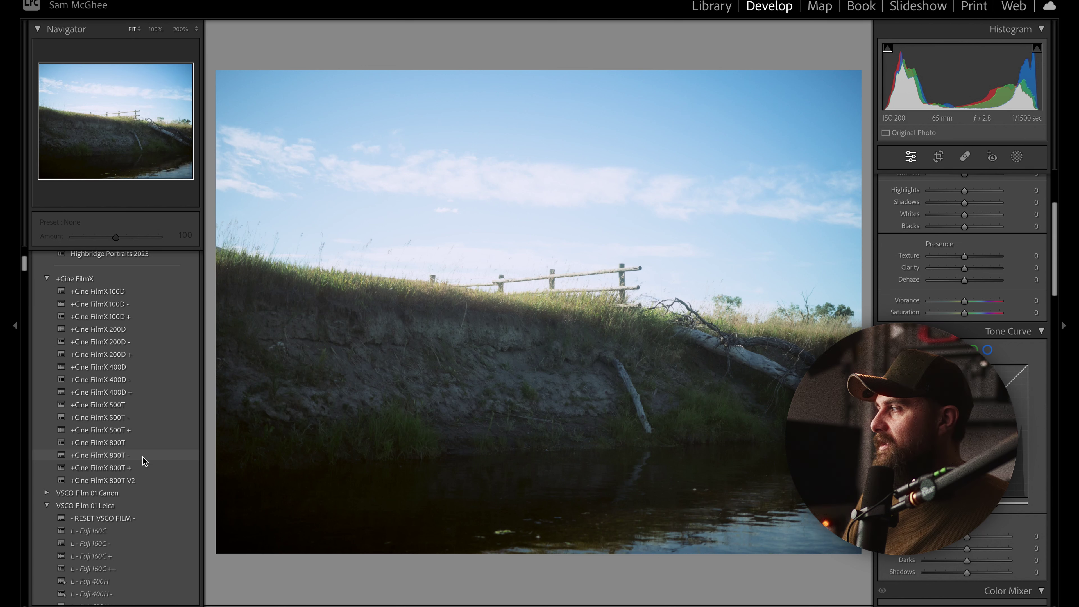
# - Try the L - Kodak TRI-X 400 and L - Kodak T-MAX 3200 black-and-white presets on the uncropped landscape
pyautogui.scroll(-10, 145, 459)
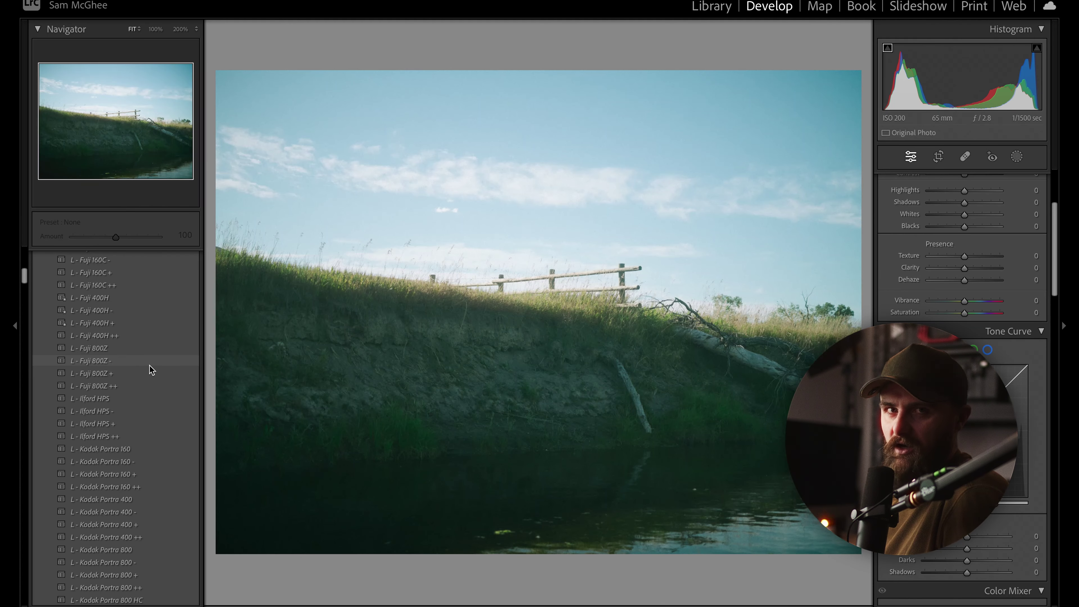
pyautogui.click(106, 398)
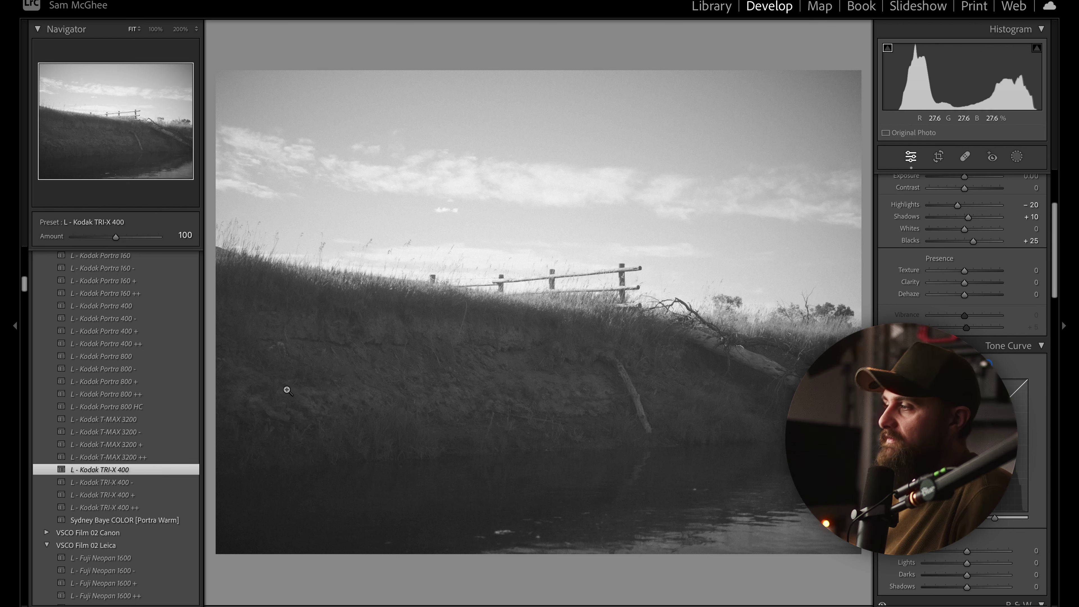
pyautogui.click(145, 420)
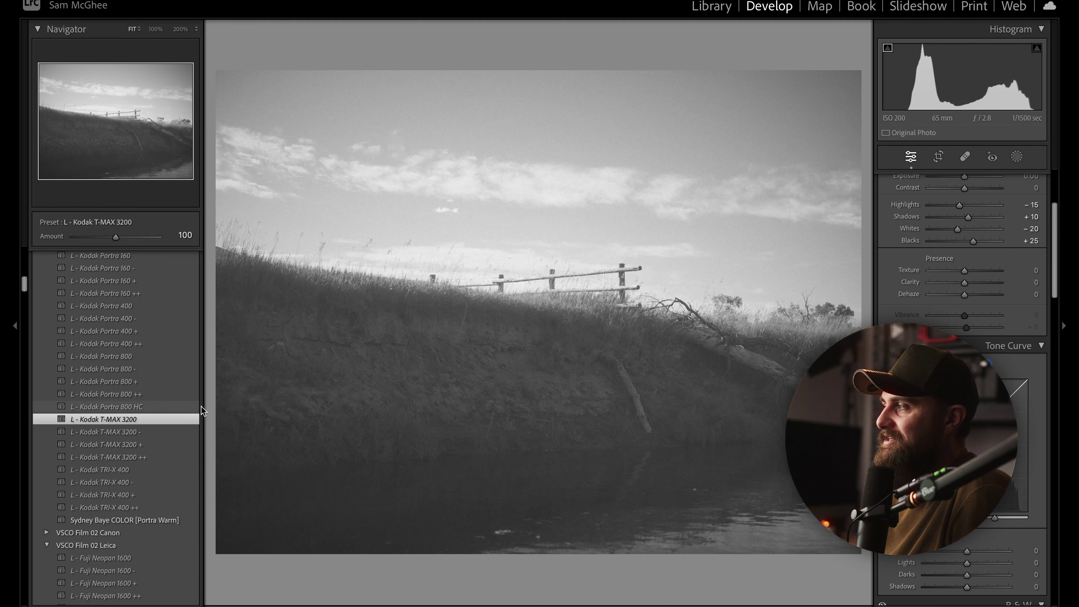
# - Compare the L - Ilford HP5 preset with its -, + and ++ variants, and apply the standard L - Ilford HP5
pyautogui.scroll(6, 181, 400)
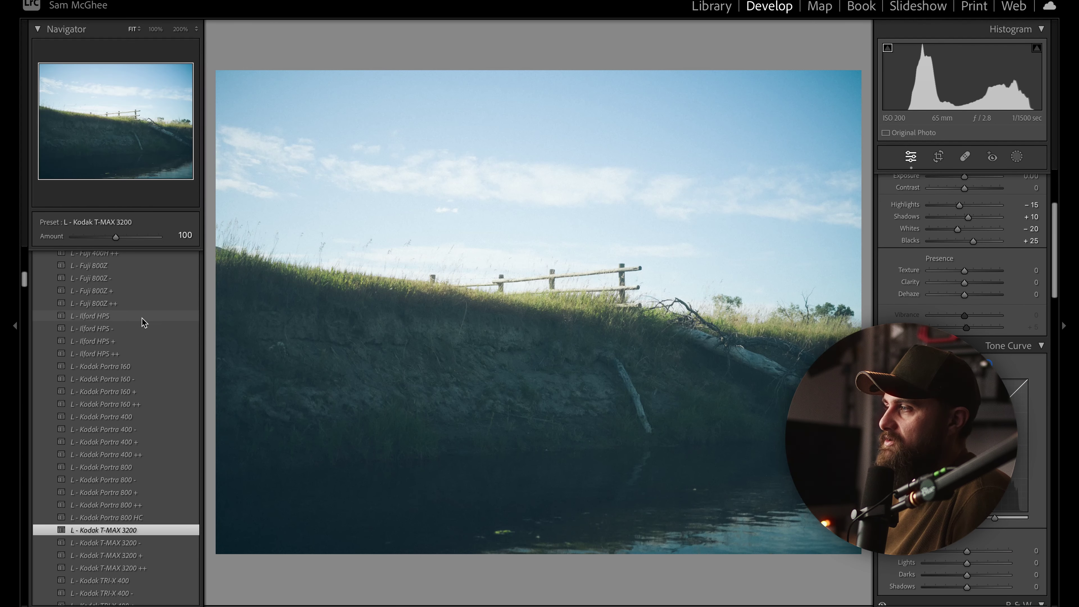
pyautogui.click(144, 317)
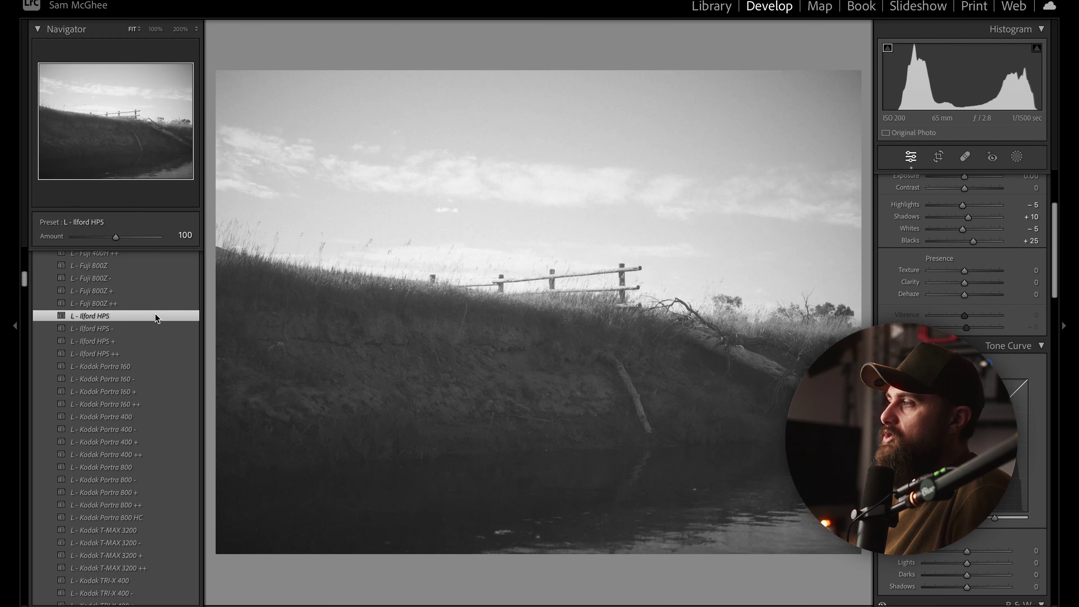
pyautogui.click(155, 327)
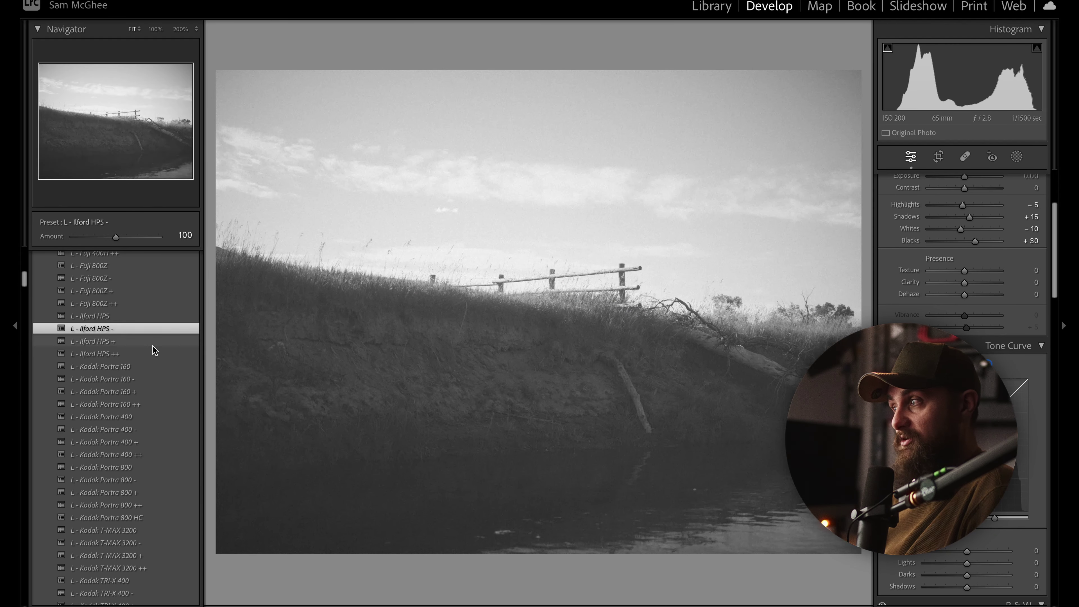
pyautogui.click(153, 343)
pyautogui.click(155, 354)
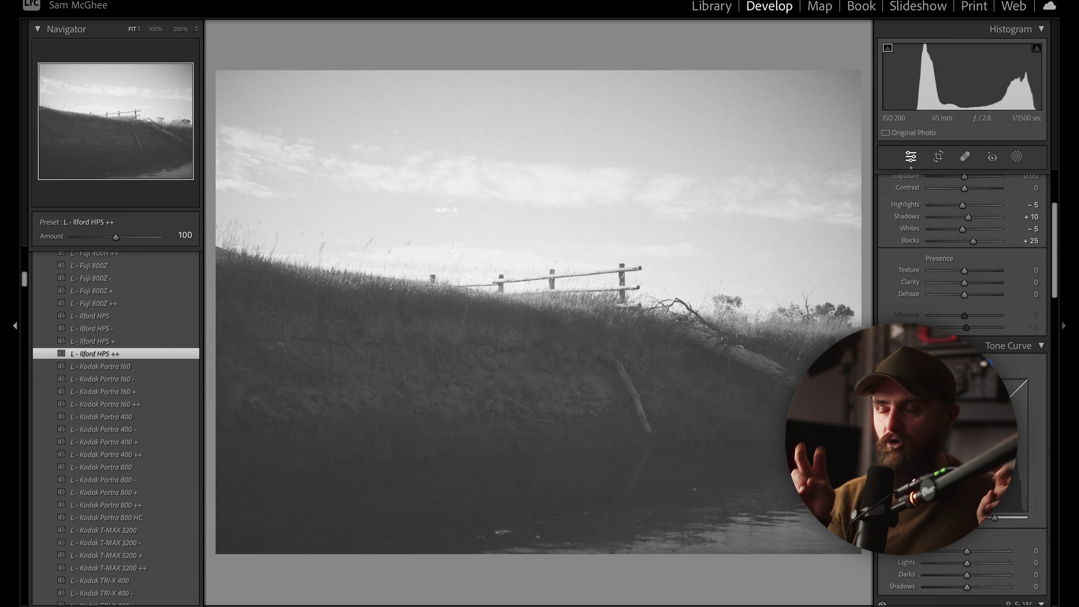
pyautogui.click(145, 319)
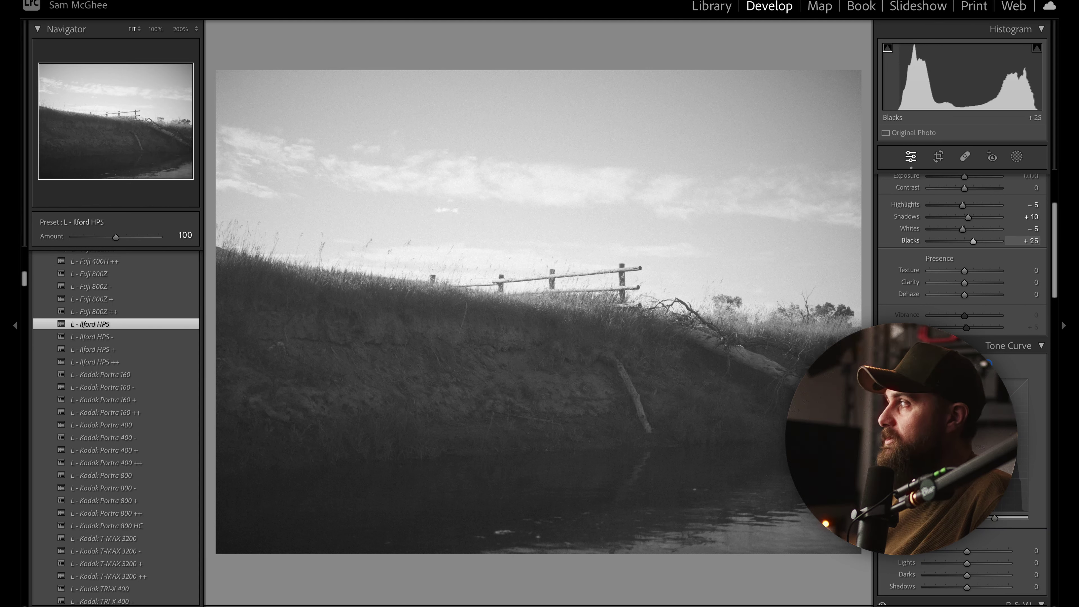
# - Deepen the dark tones of the black-and-white landscape by setting the shadows to -51 and the blacks to -52
pyautogui.moveTo(913, 77); pyautogui.dragTo(903, 76)
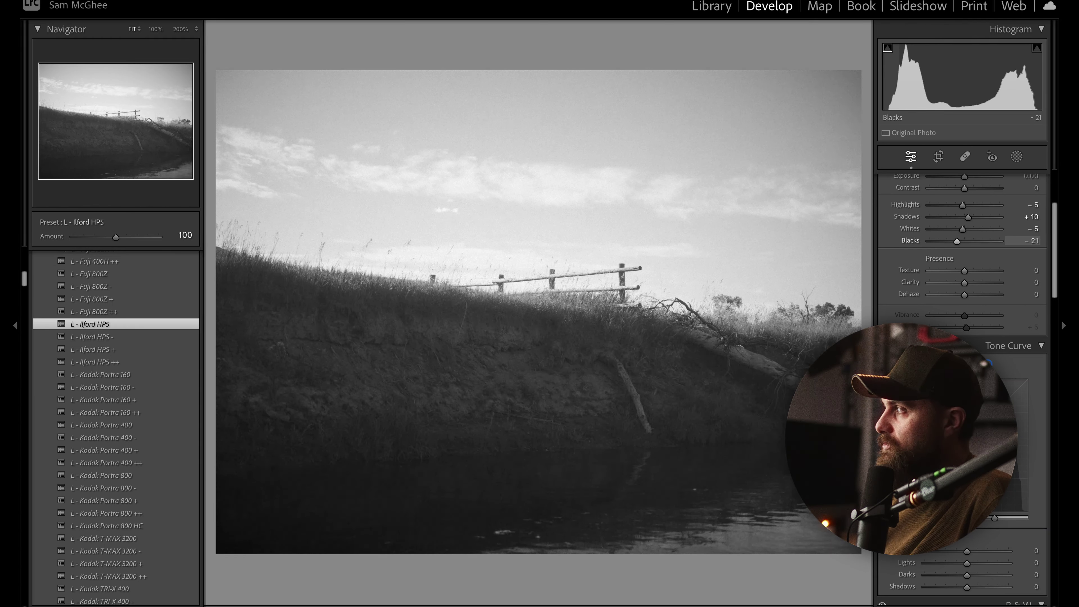
pyautogui.moveTo(905, 85)
pyautogui.mouseDown()
pyautogui.moveTo(896, 85)
pyautogui.moveTo(913, 89)
pyautogui.moveTo(904, 91)
pyautogui.mouseUp()
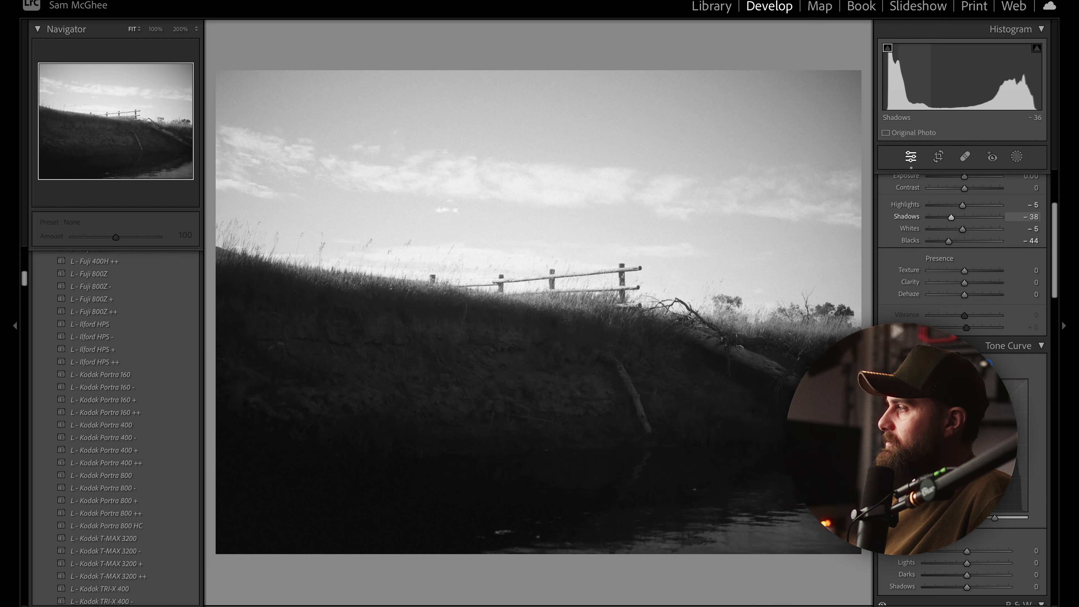
pyautogui.moveTo(896, 85); pyautogui.dragTo(885, 86)
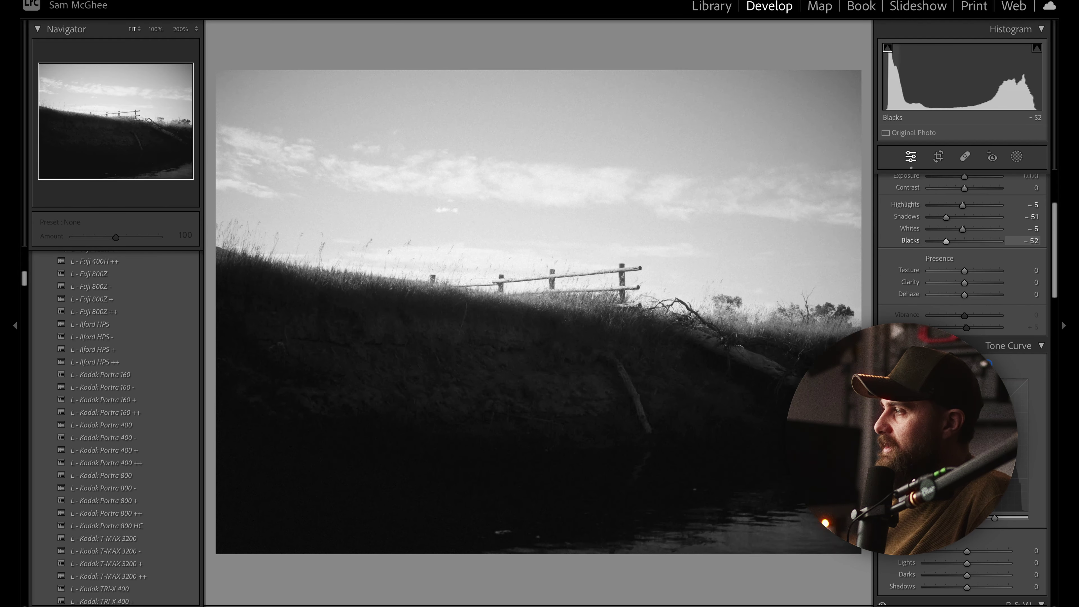
# - View the landscape full screen and compare the black-and-white edit with its color before version
pyautogui.press('f')
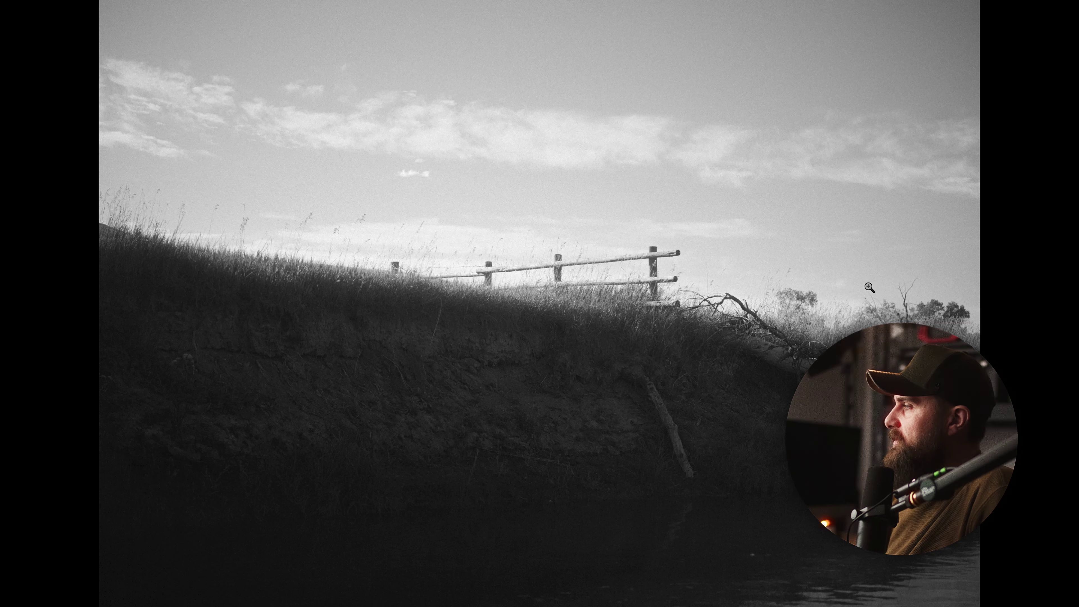
pyautogui.press('\\')
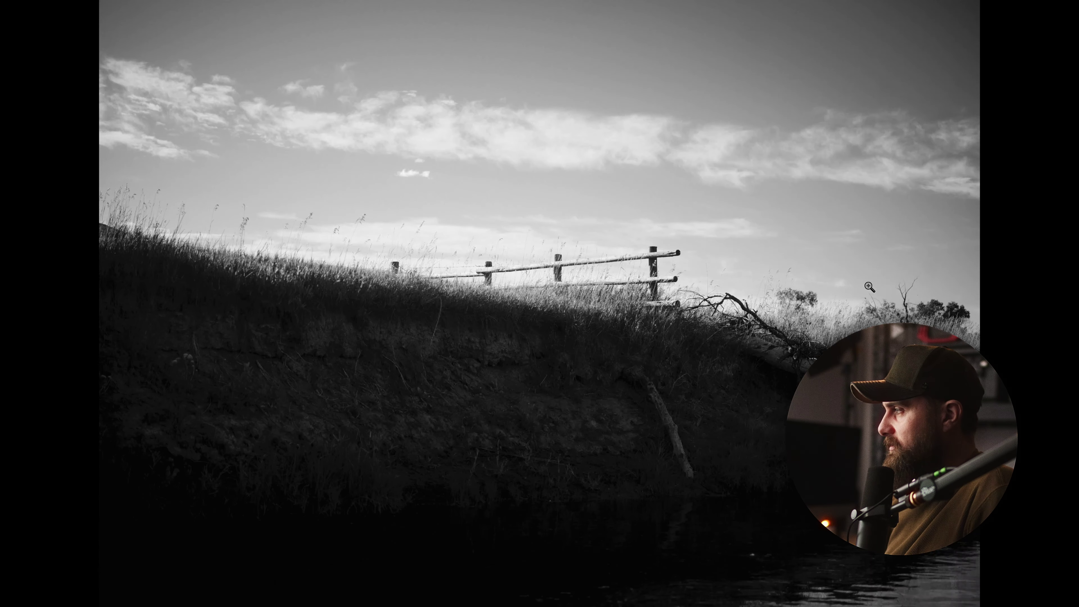
pyautogui.press('\\')
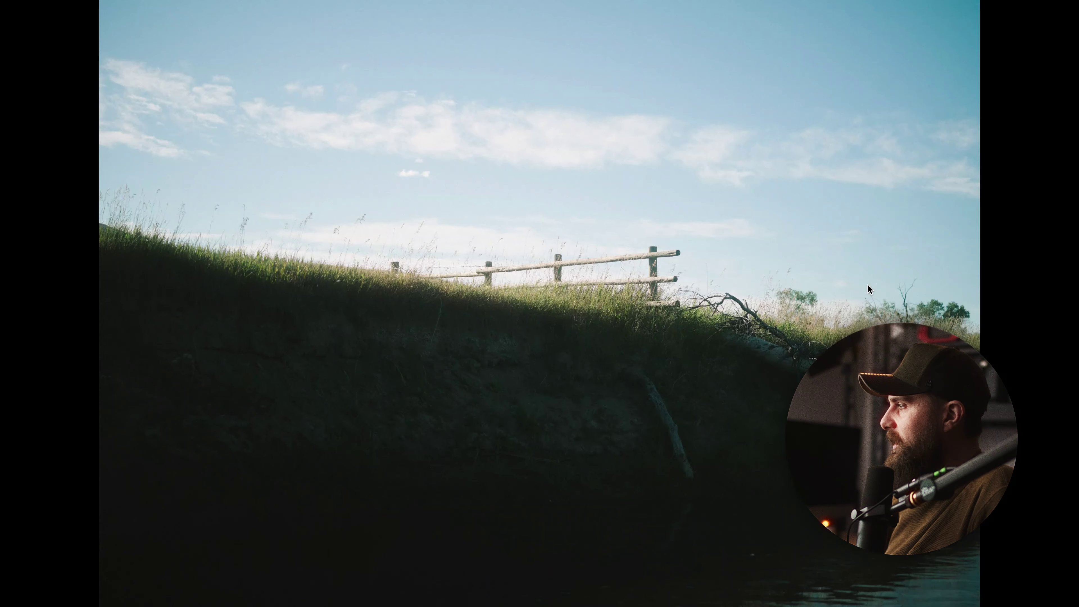
pyautogui.press('\\')
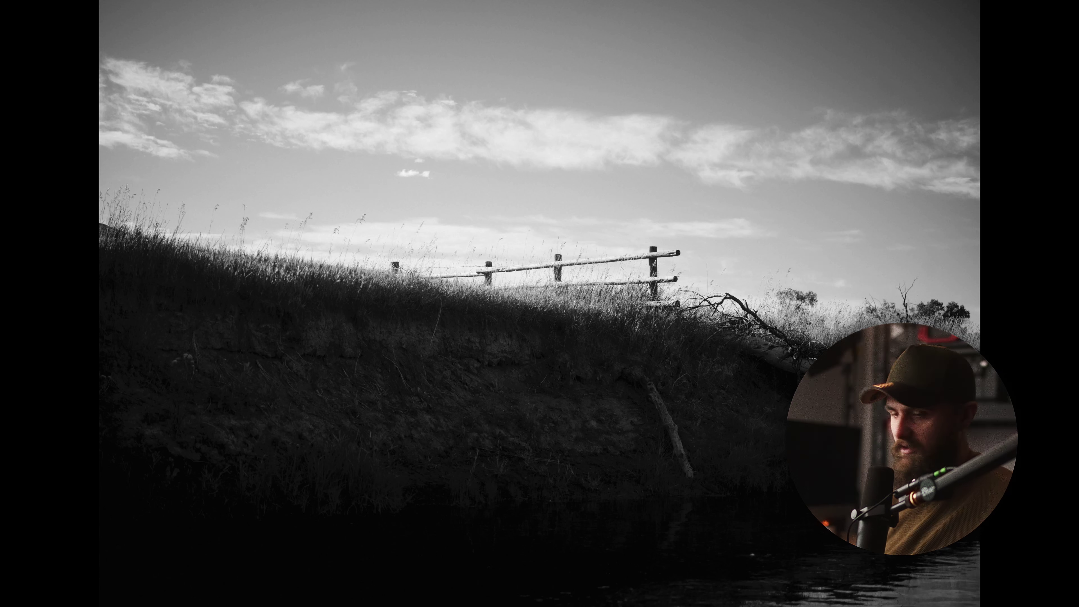
# - Review the black-and-white mix and basic tone settings of the landscape, and examine the shadow detail of the dark grassy bank up close
pyautogui.press('f')
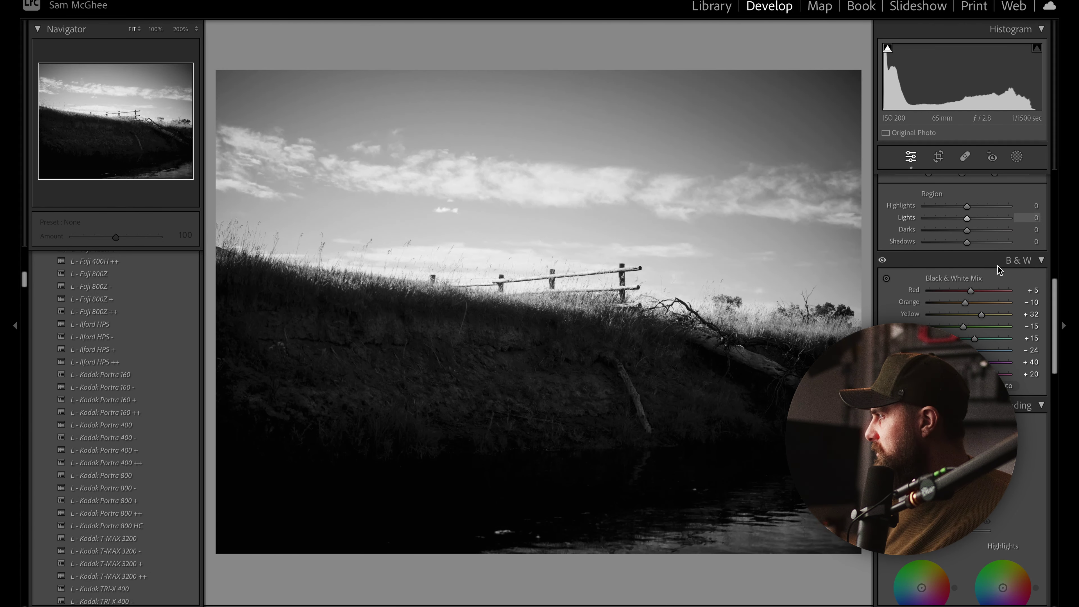
pyautogui.scroll(10, 1012, 262)
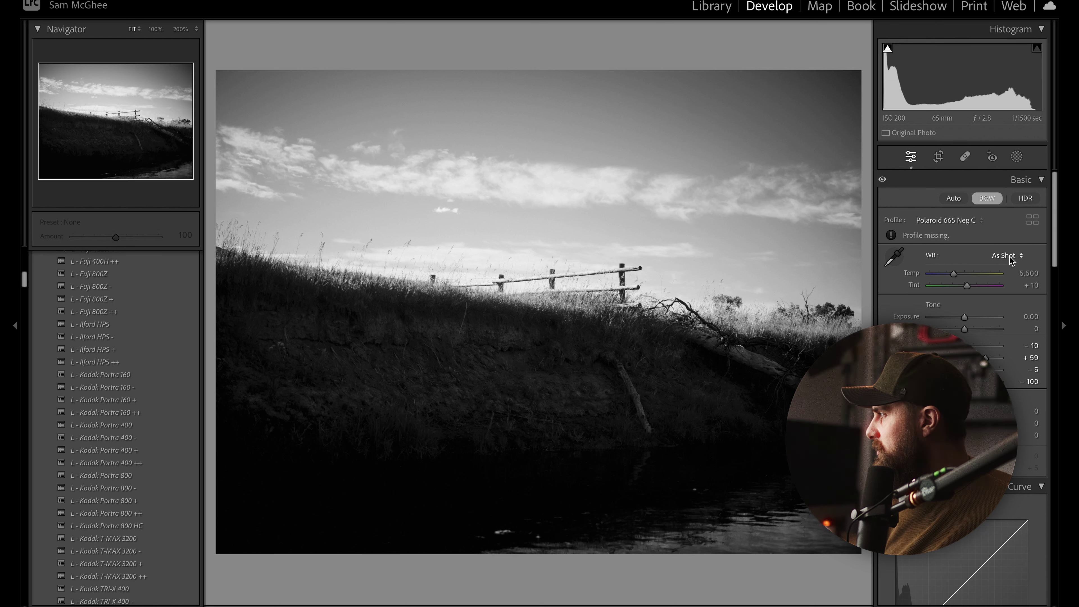
pyautogui.scroll(-1, 955, 229)
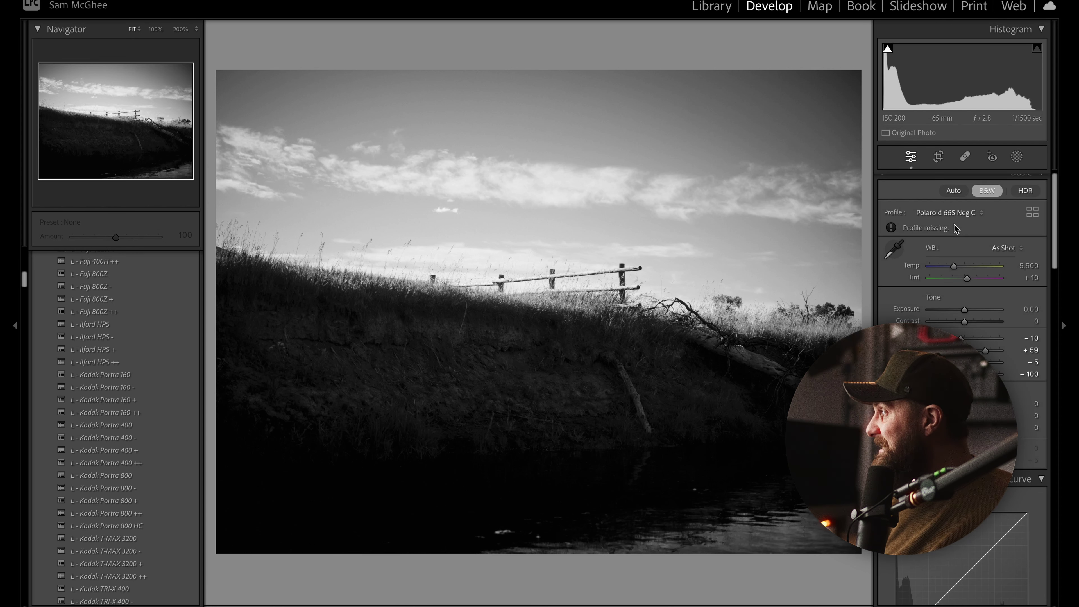
pyautogui.scroll(10, 187, 315)
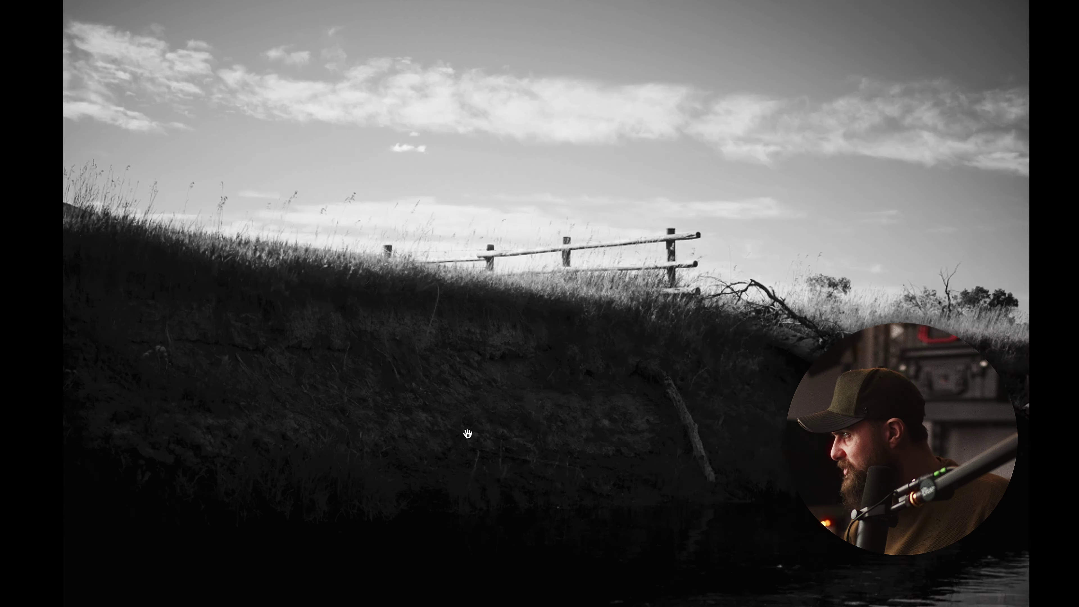
pyautogui.click(462, 425)
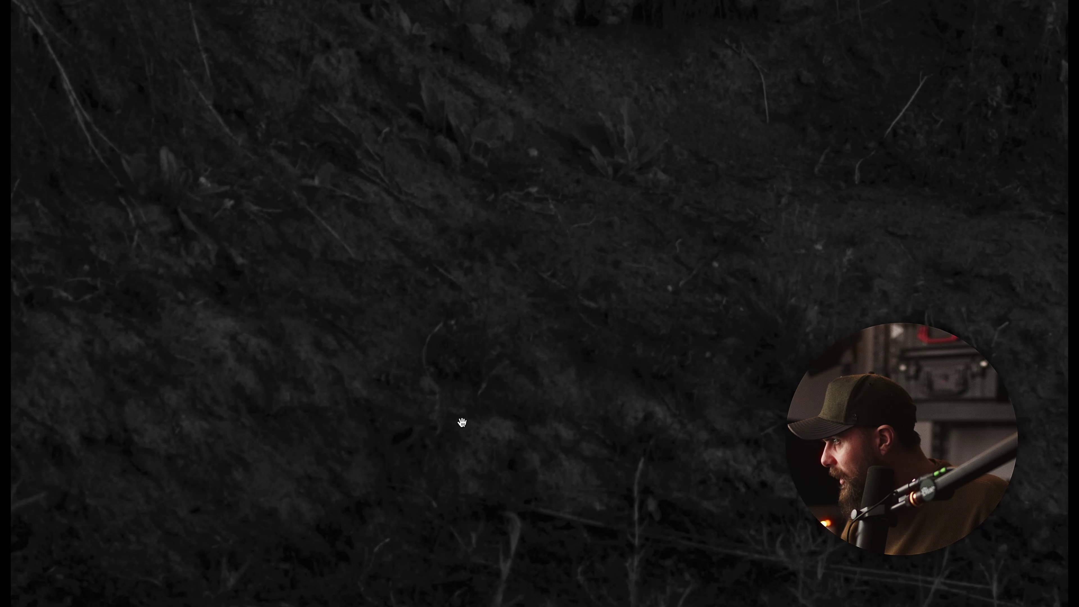
pyautogui.moveTo(576, 130); pyautogui.dragTo(505, 354)
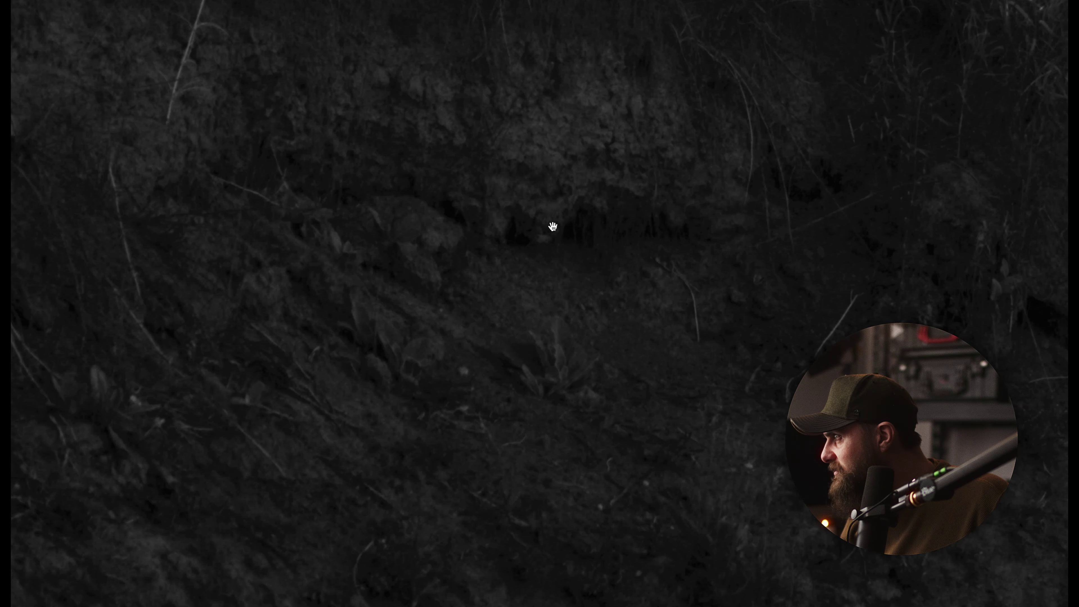
pyautogui.moveTo(531, 298); pyautogui.dragTo(494, 485)
pyautogui.click(493, 485)
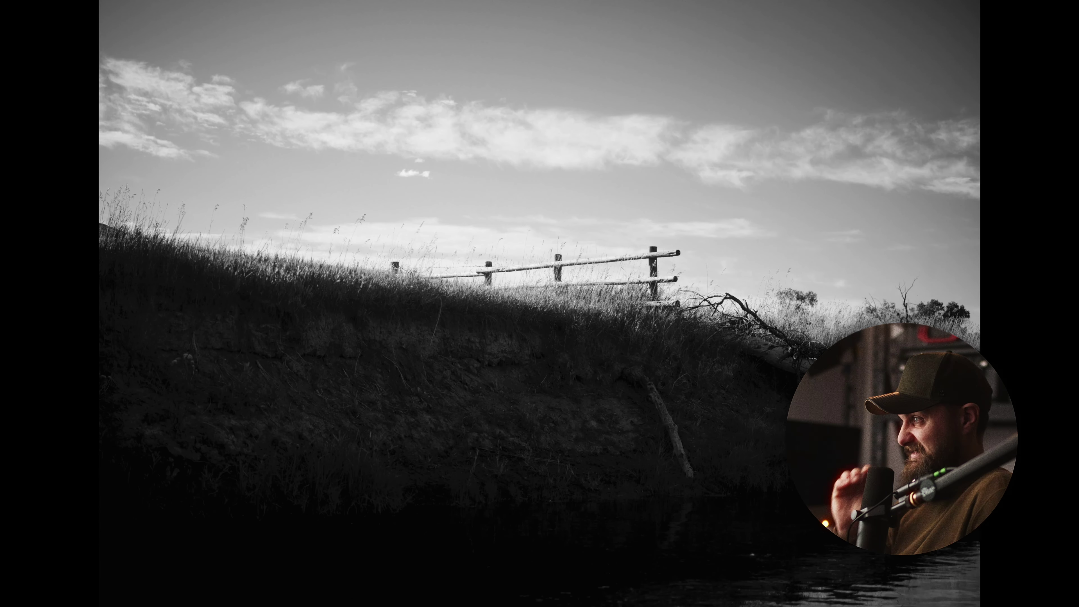
pyautogui.press('f')
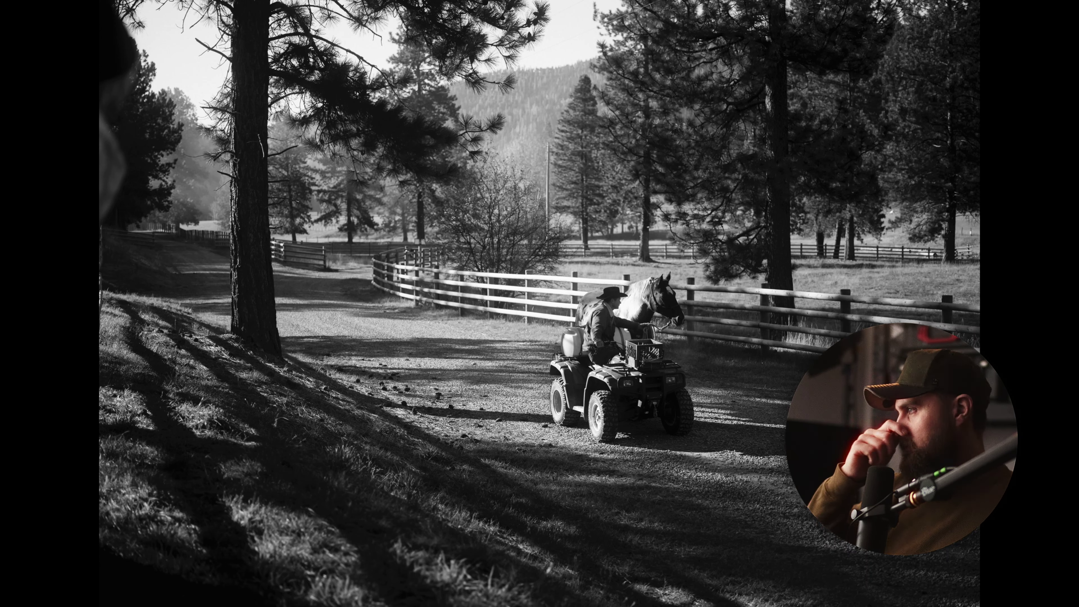
# - Examine the rider and horse up close in the black-and-white ranch photo, and the gravel and grass in its color version
pyautogui.click(683, 351)
pyautogui.moveTo(613, 338); pyautogui.dragTo(652, 391)
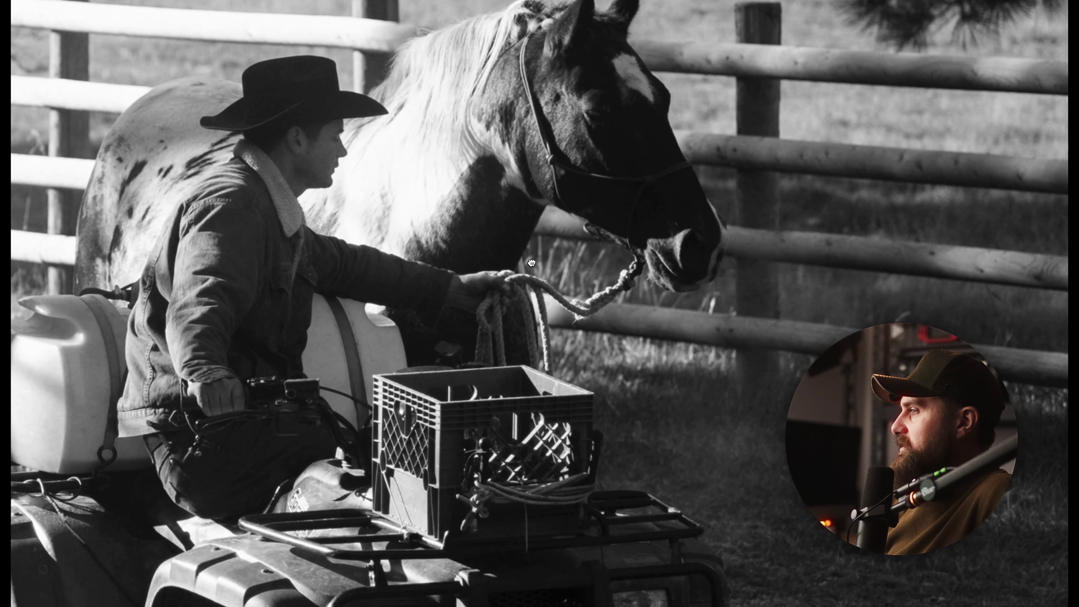
pyautogui.click(738, 313)
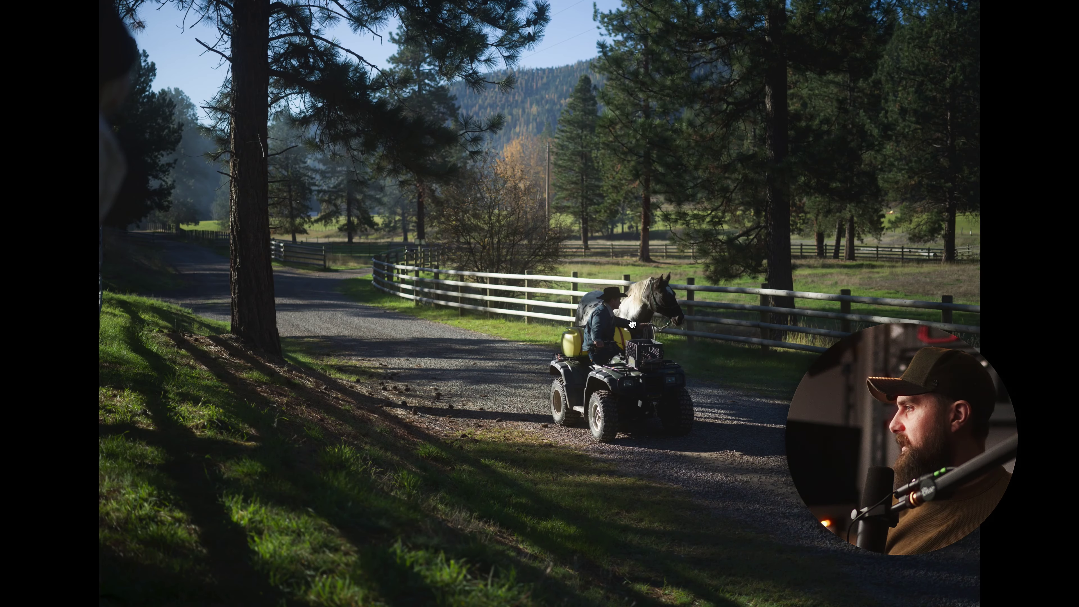
pyautogui.click(633, 324)
pyautogui.click(633, 326)
pyautogui.click(475, 446)
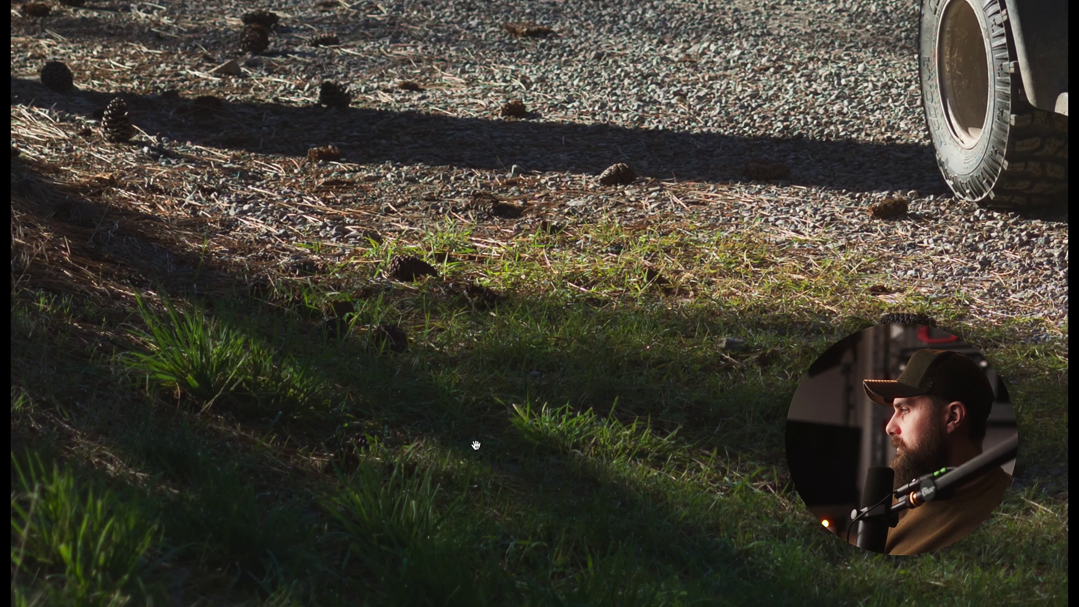
pyautogui.click(482, 362)
pyautogui.click(538, 151)
pyautogui.click(549, 225)
# - Try the L - Fuji 400H preset on the color ranch photo with exposure +0.68 and shadows -62, and reset the edit
pyautogui.click(89, 330)
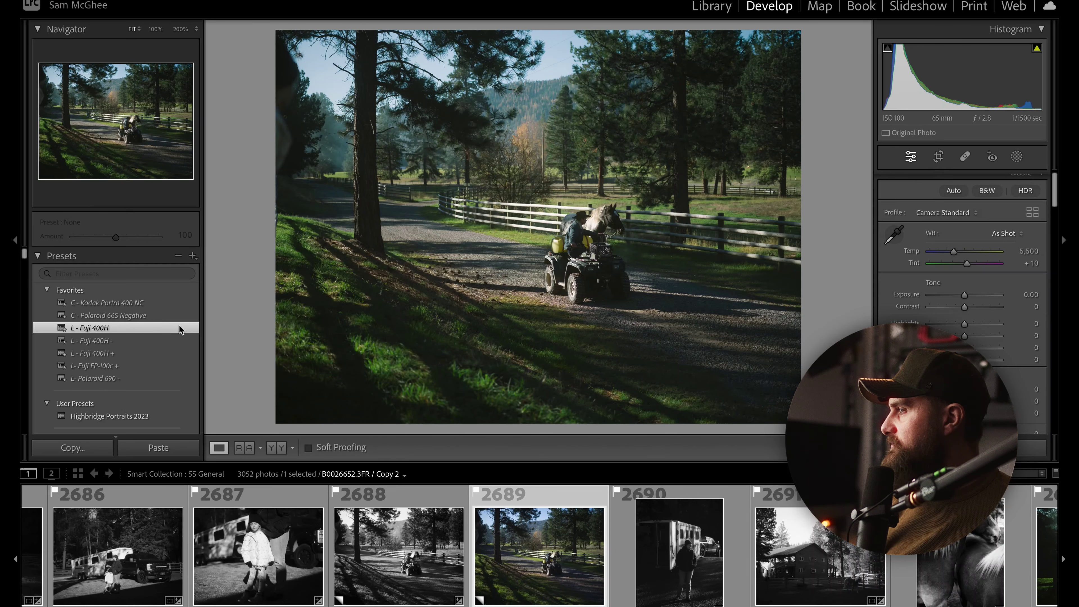
pyautogui.moveTo(951, 76); pyautogui.dragTo(918, 86)
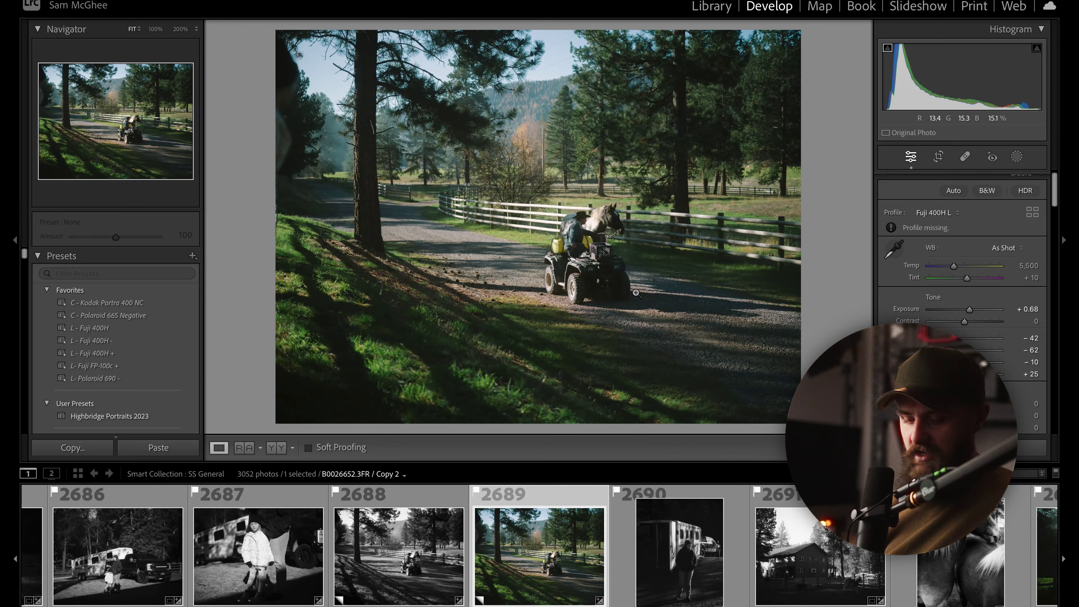
pyautogui.click(1032, 451)
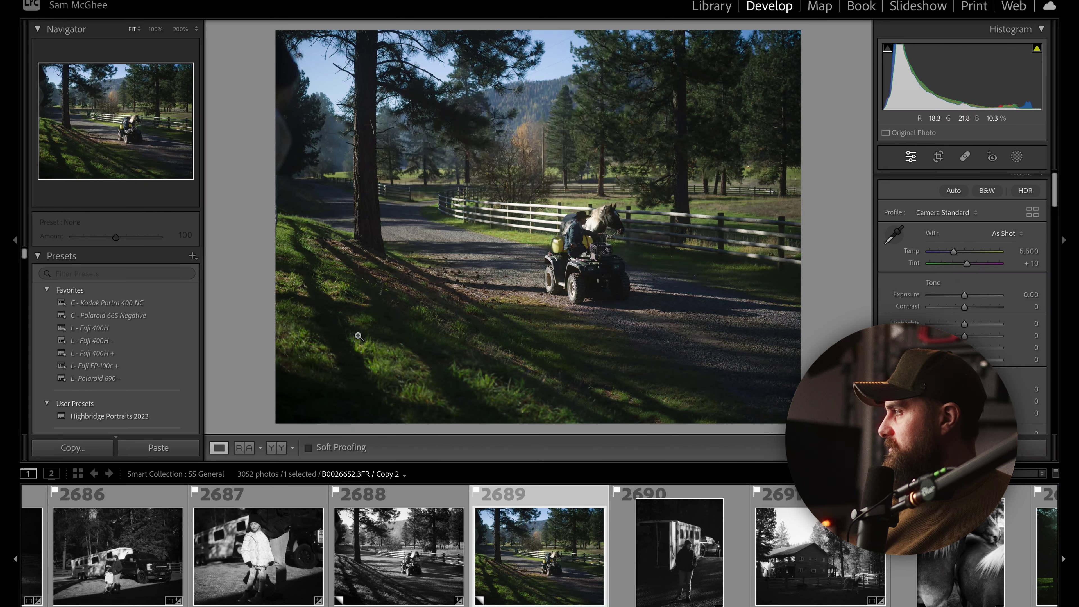
# - Apply the C - Polaroid 665 Negative preset with exposure +0.70, highlights -30 and shadows -38, and check the photo full screen
pyautogui.click(160, 317)
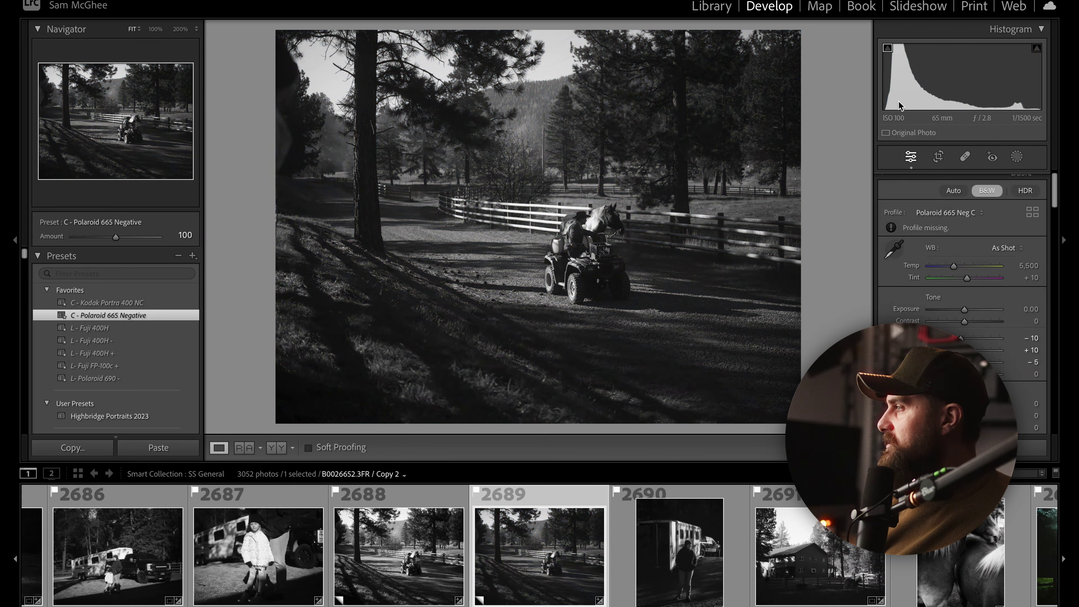
pyautogui.moveTo(955, 77); pyautogui.dragTo(1002, 87)
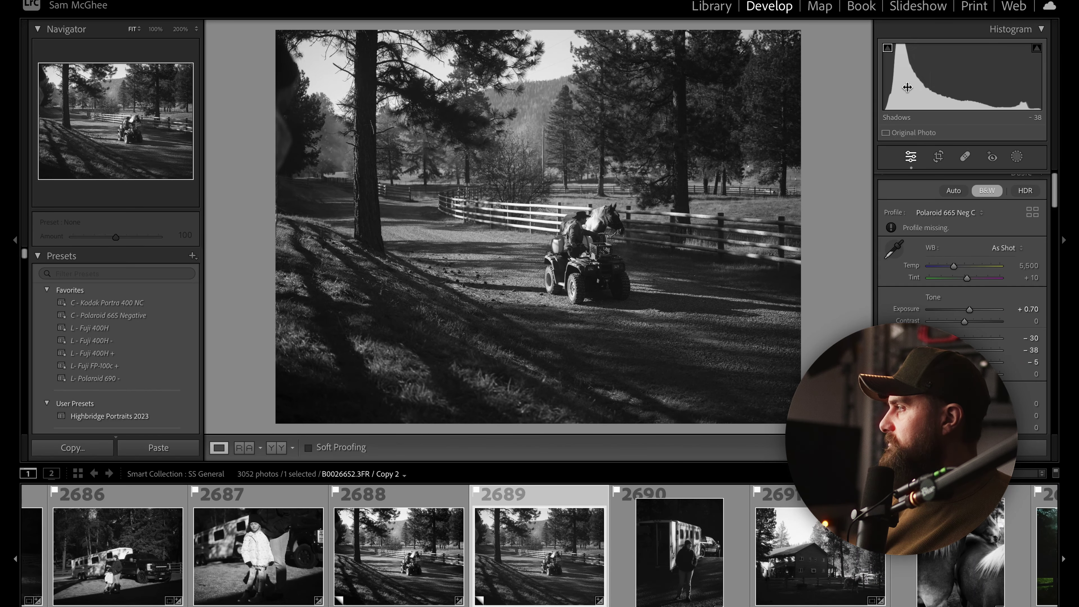
pyautogui.press('f')
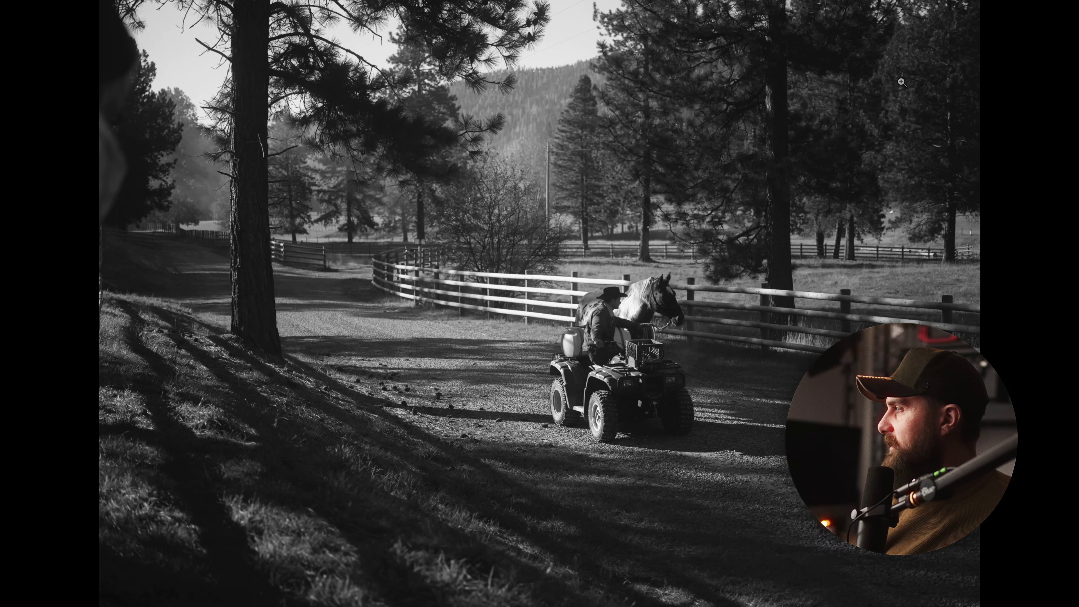
pyautogui.press('f')
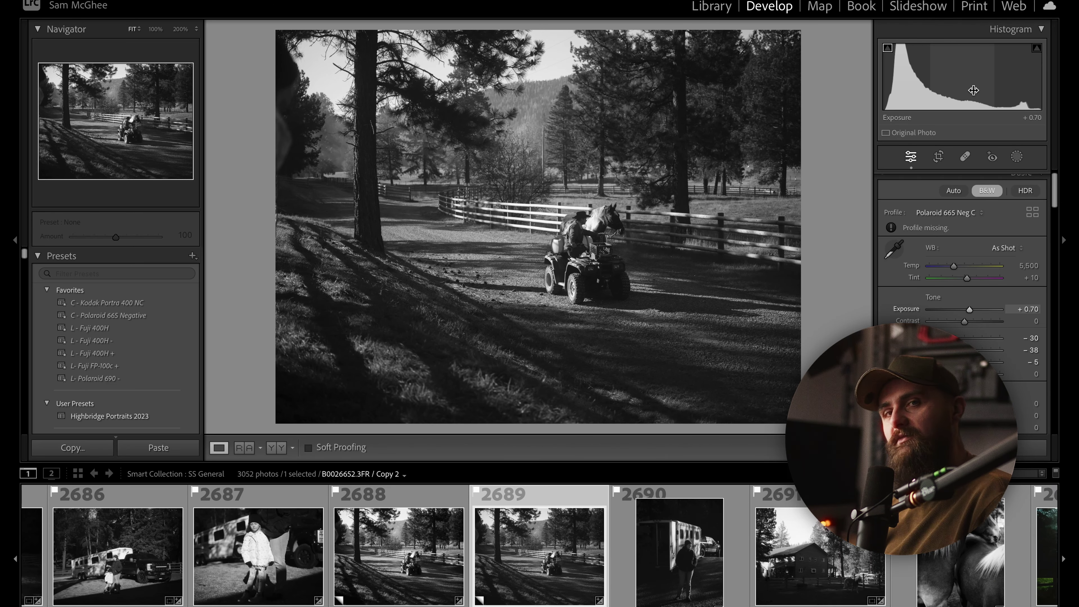
# - Brighten the black-and-white copy to exposure +2.74 with highlights -81, darken its tones again, and select the preceding copy for comparison
pyautogui.moveTo(973, 87); pyautogui.dragTo(1045, 79)
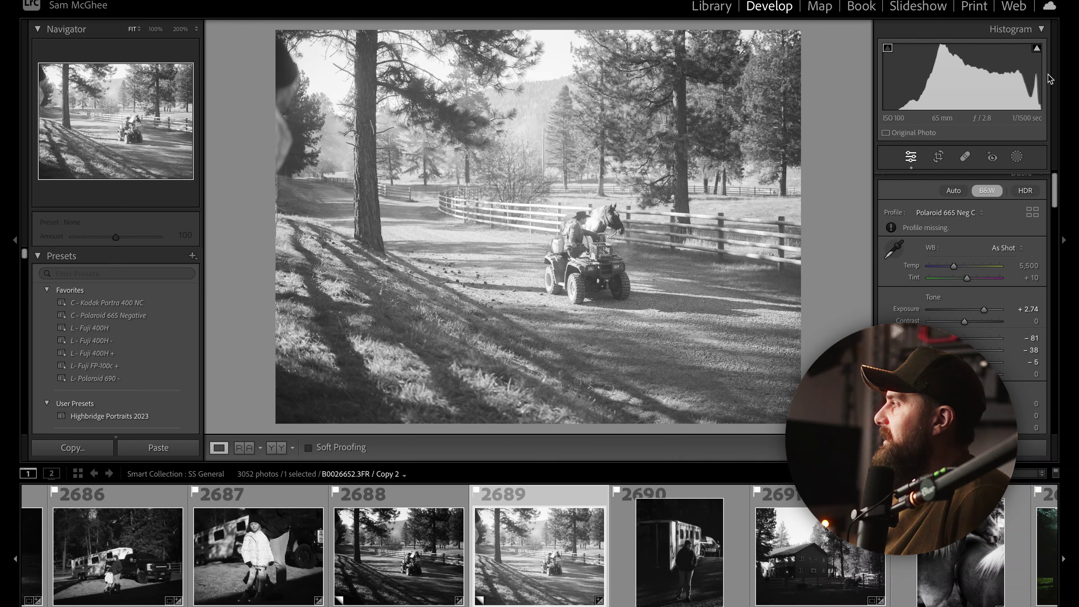
pyautogui.moveTo(1019, 76); pyautogui.dragTo(866, 72)
pyautogui.press('Left')
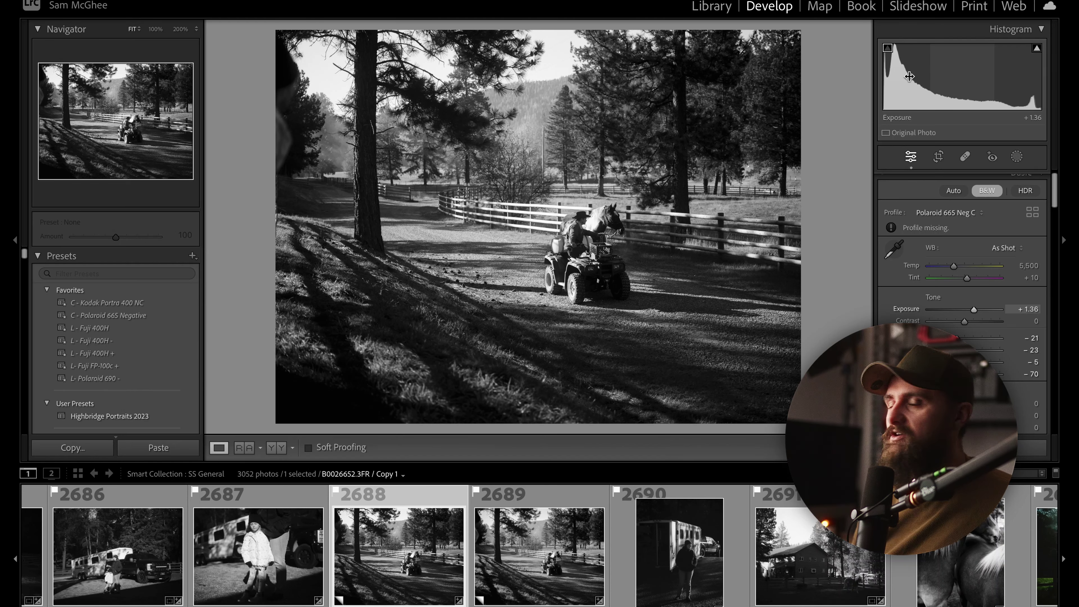